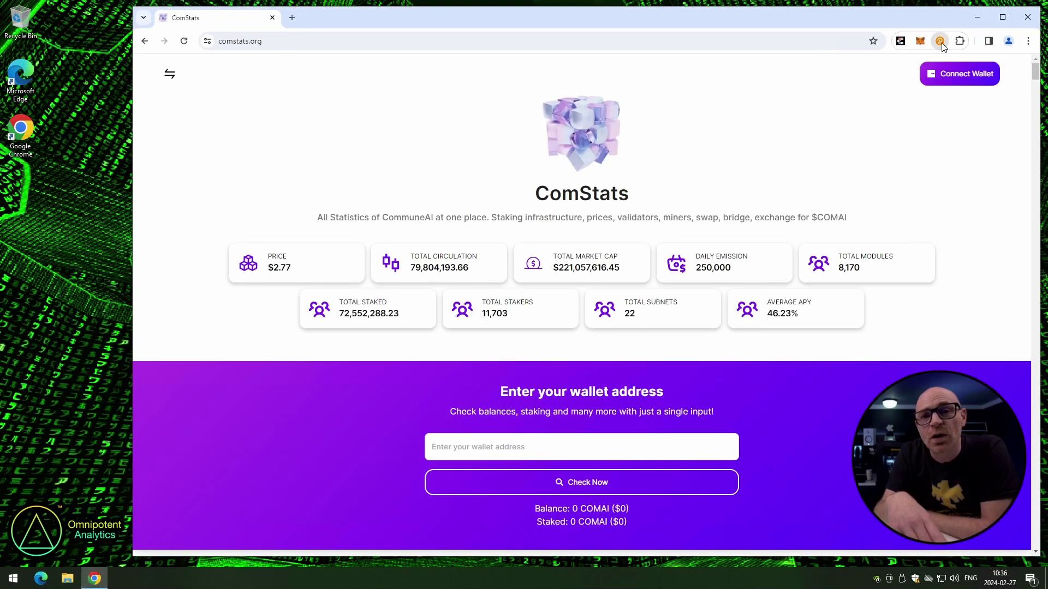
Start a polkadot{.js} account import by pasting the existing mnemonic seed and continuing
left_click(939, 42)
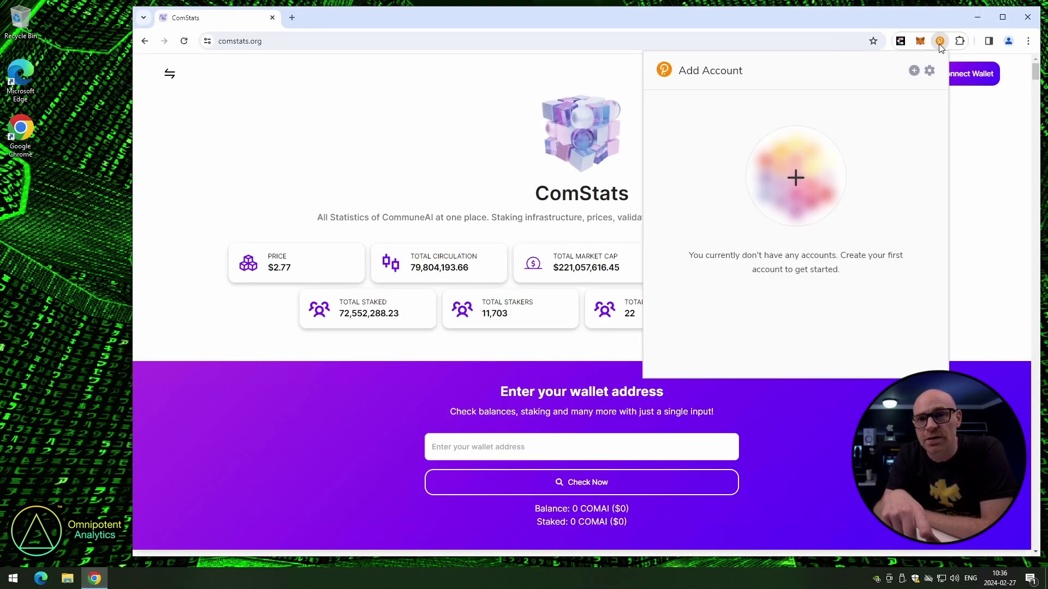
left_click(915, 73)
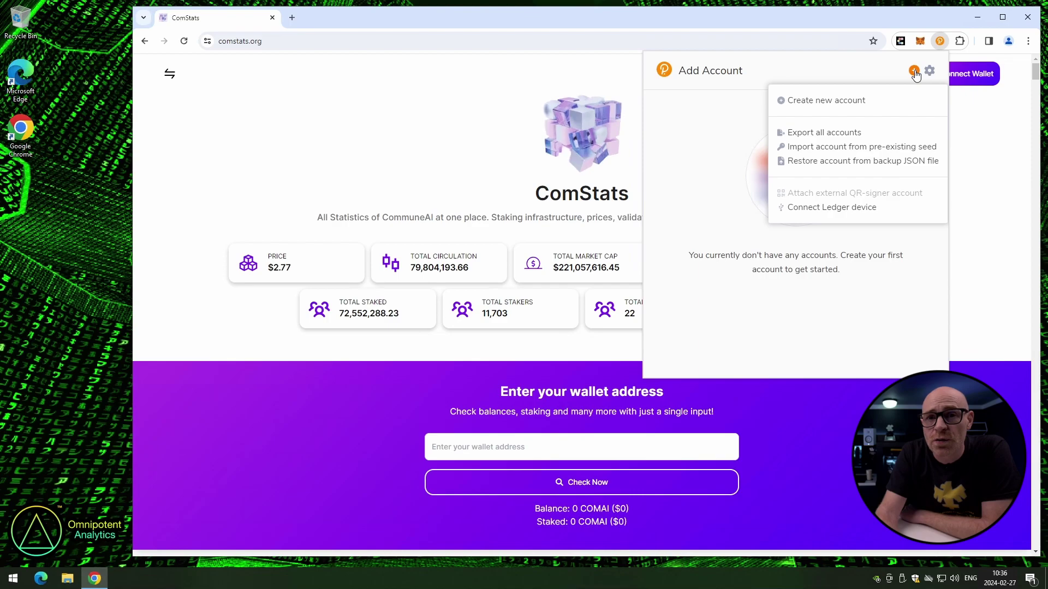
left_click(835, 147)
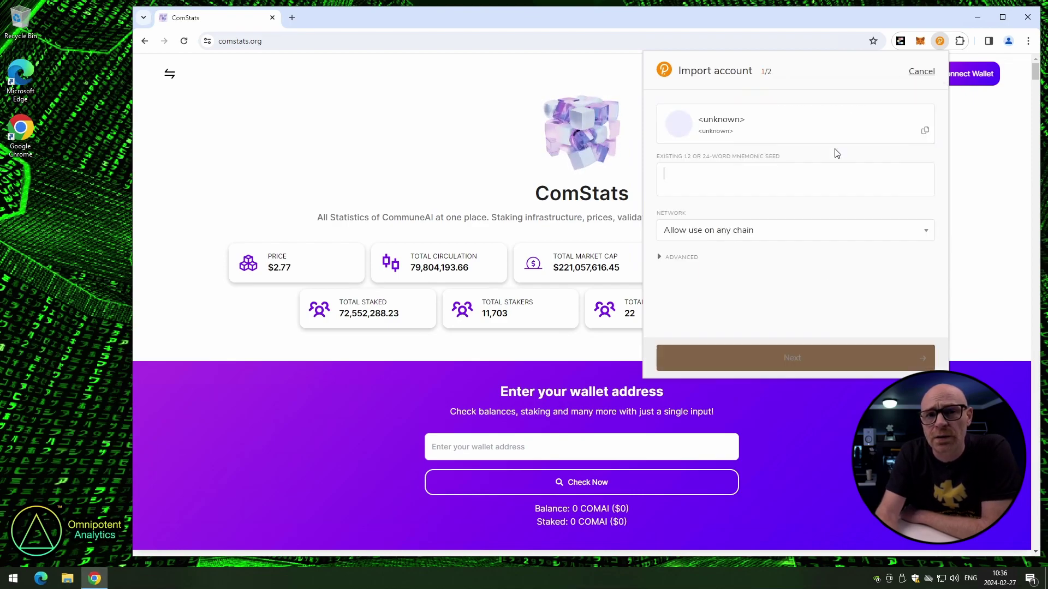
right_click(734, 181)
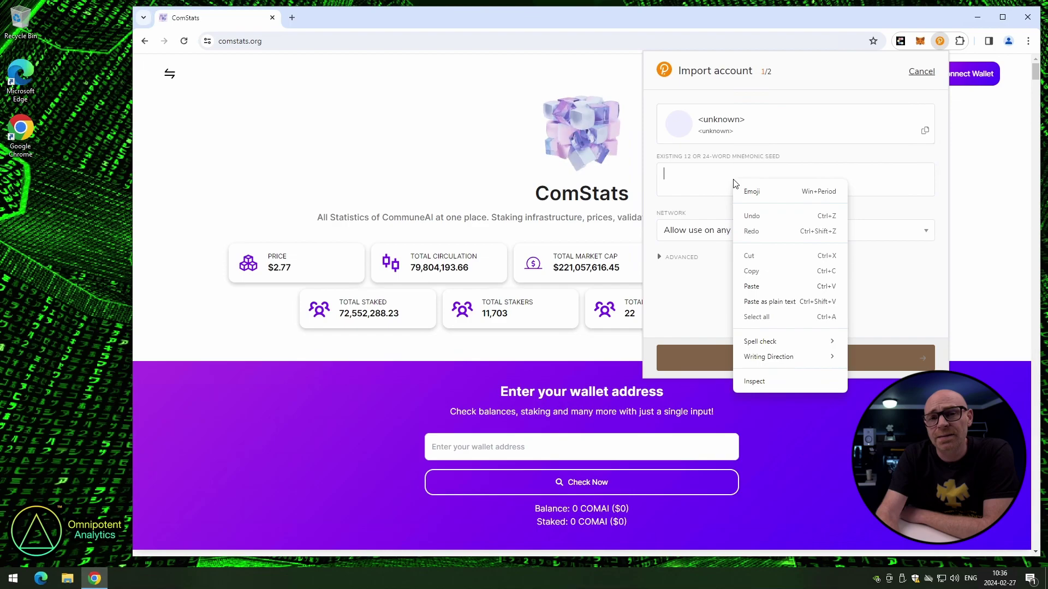
left_click(752, 286)
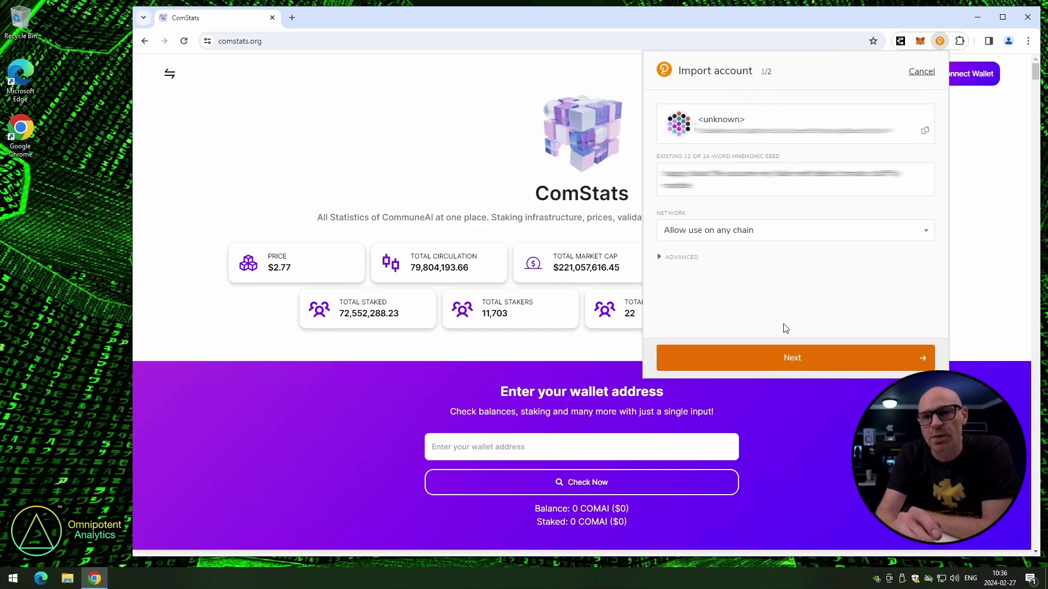
left_click(779, 360)
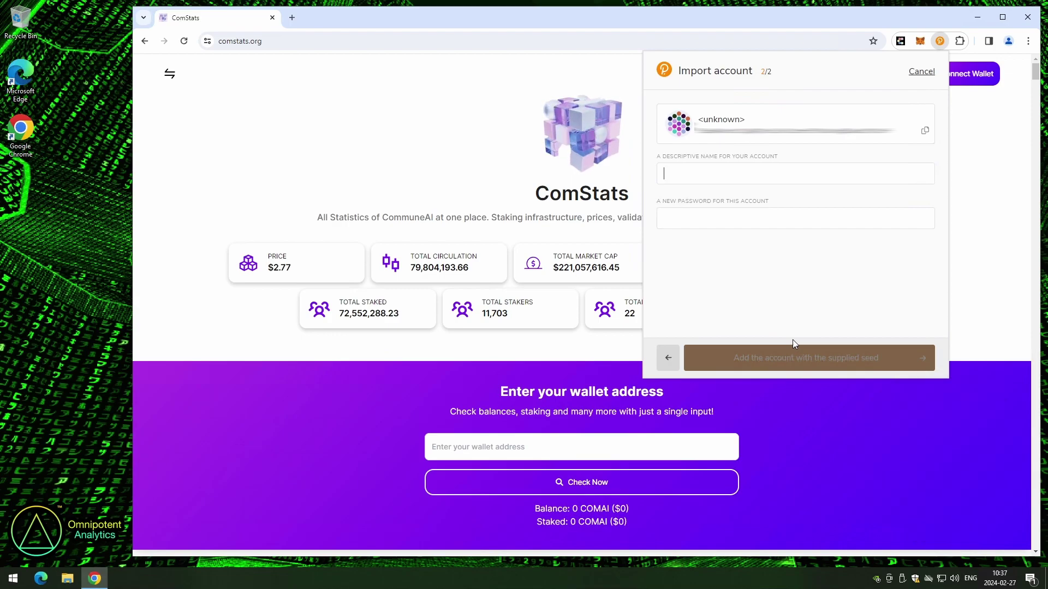
Name the imported account 'Omni Video Wallet 1', set its password, and add it
type("Omni Video Wallet 1")
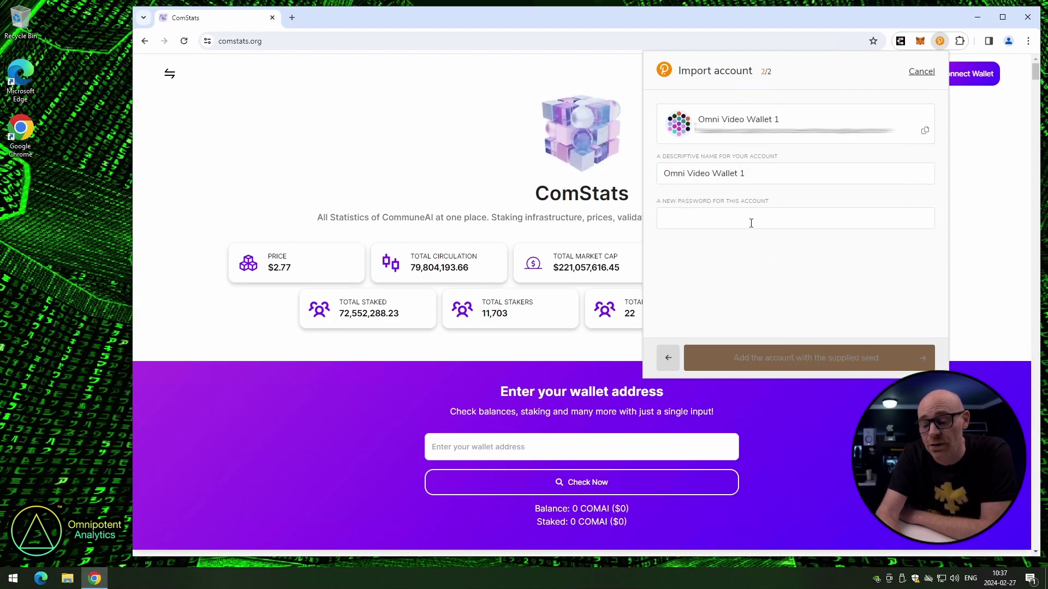
left_click(750, 223)
type("•••••••••")
type("•••••••")
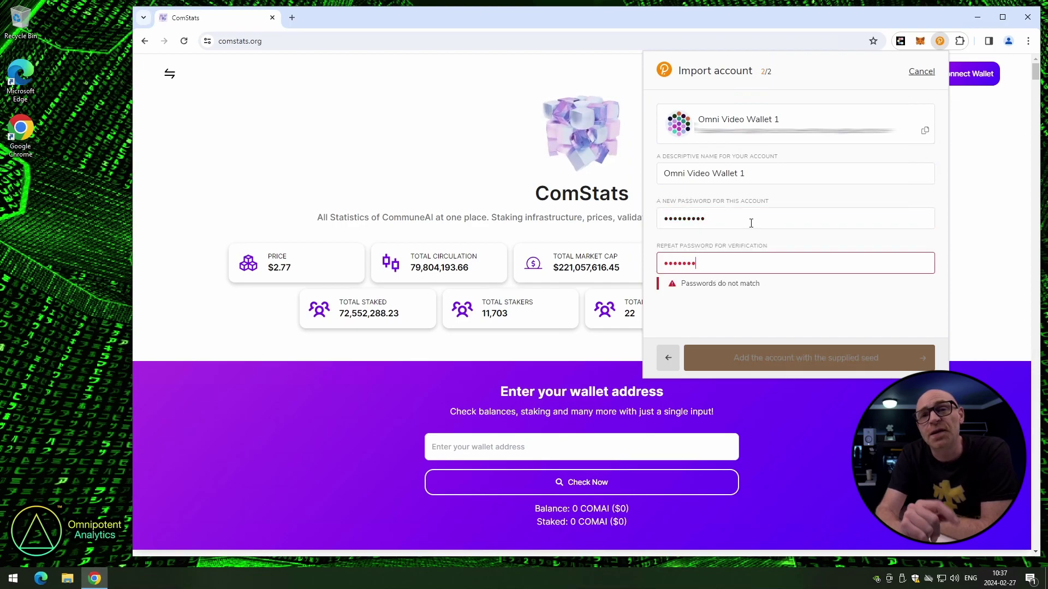
type("••")
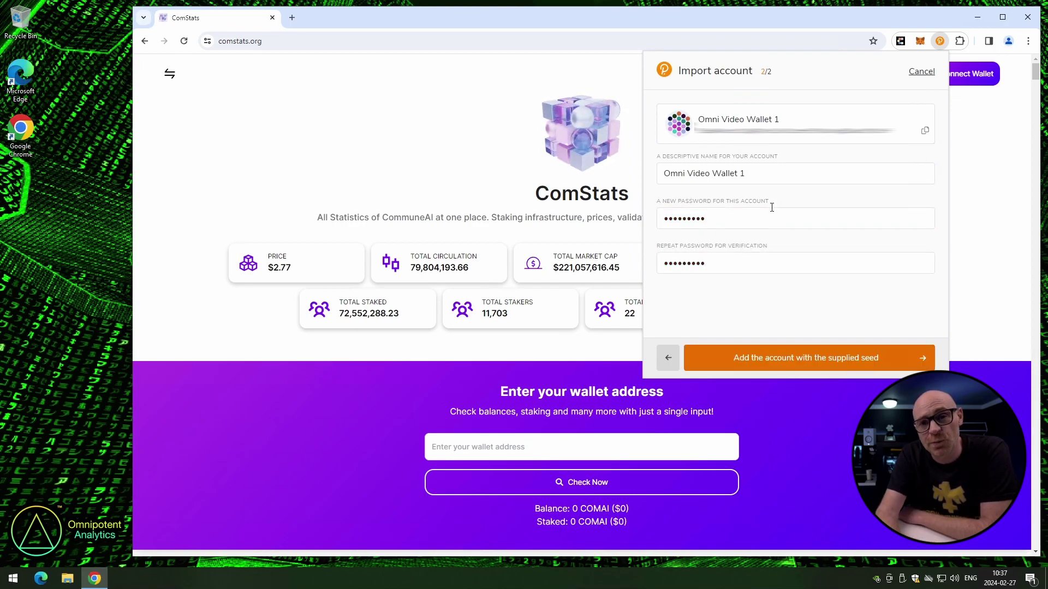
left_click(760, 371)
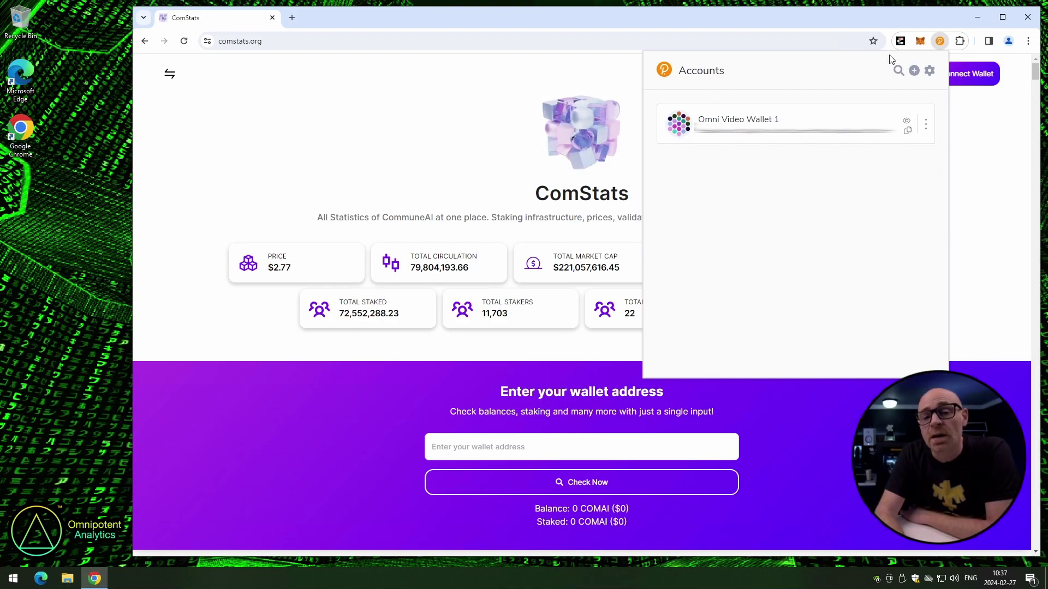
Start Connect Wallet on ComStats and authorize the site to access the polkadot{.js} accounts
left_click(940, 42)
left_click(952, 74)
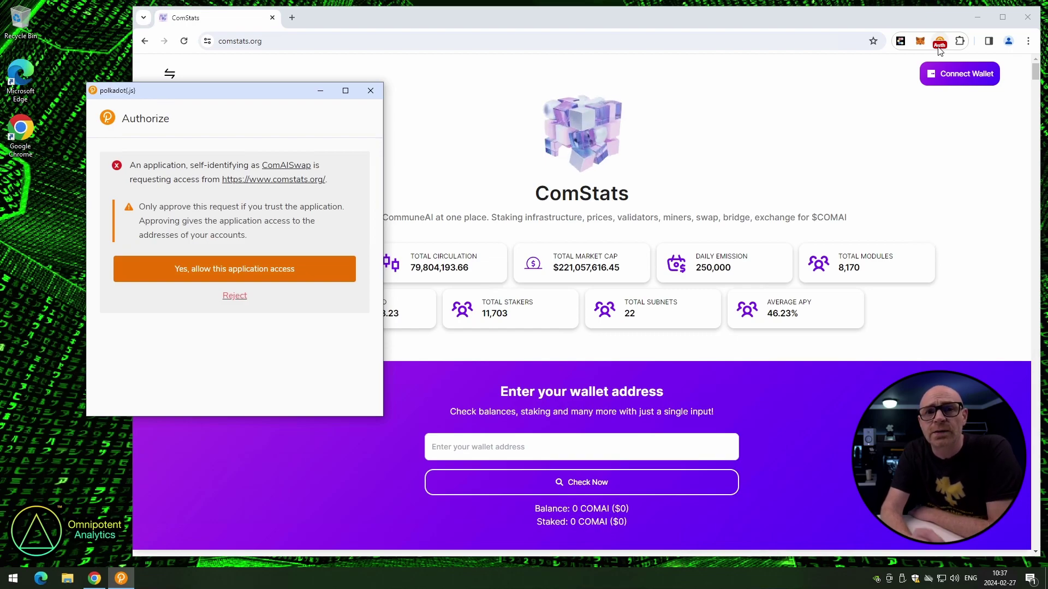
left_click_drag(229, 90, 431, 89)
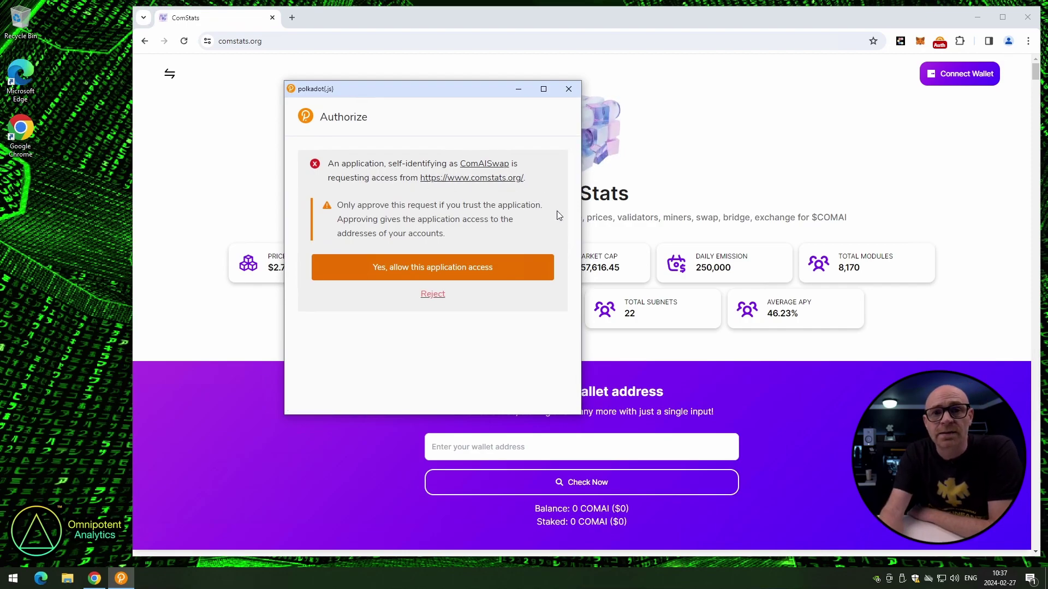
left_click(416, 273)
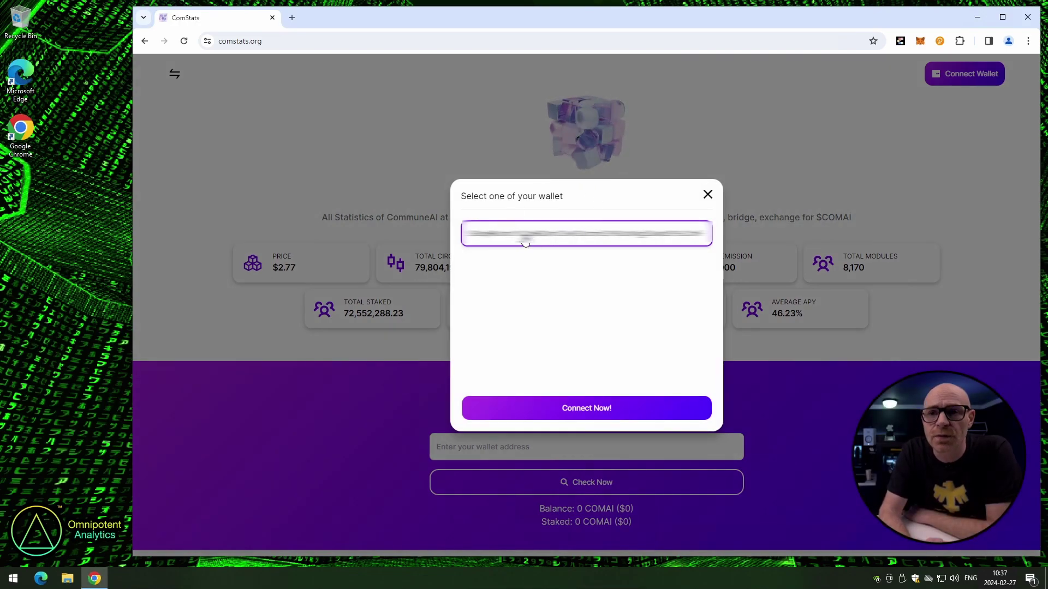
Check the Omni Video Wallet 1 address in the polkadot{.js} accounts list
left_click(939, 42)
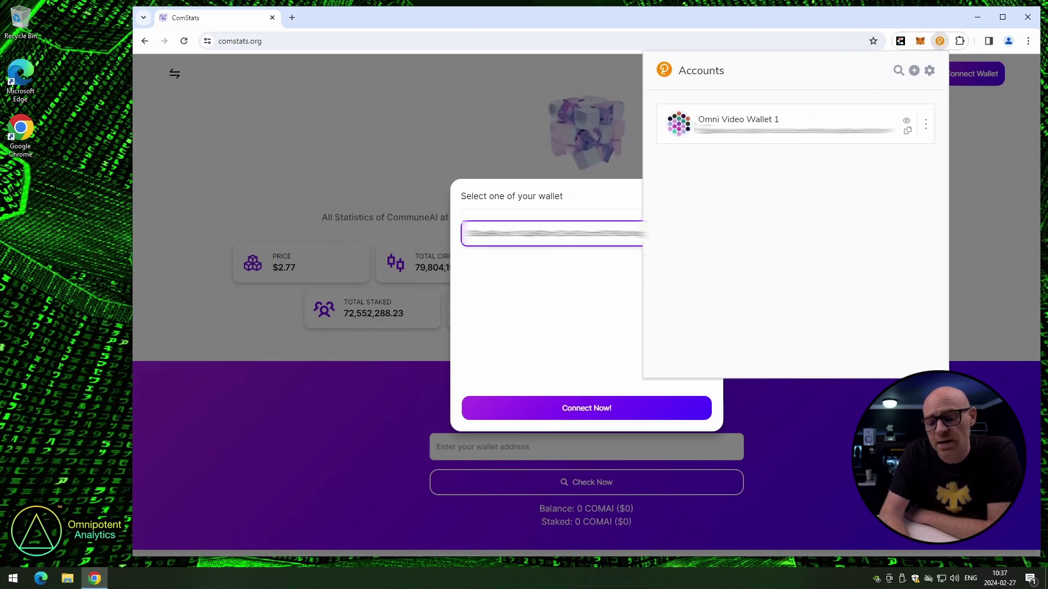
left_click_drag(759, 137, 893, 135)
left_click(894, 137)
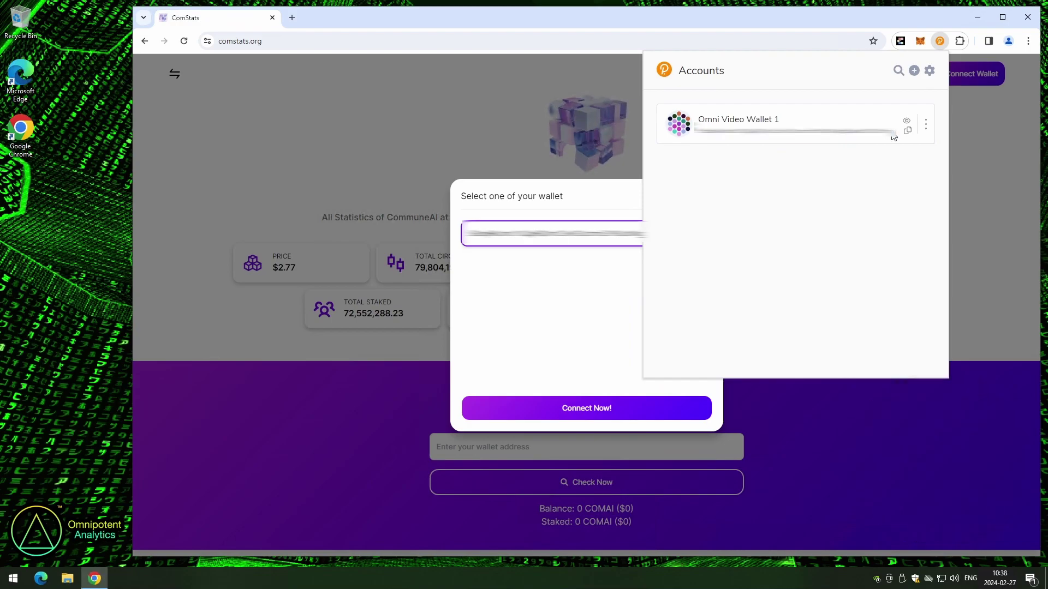
left_click(939, 43)
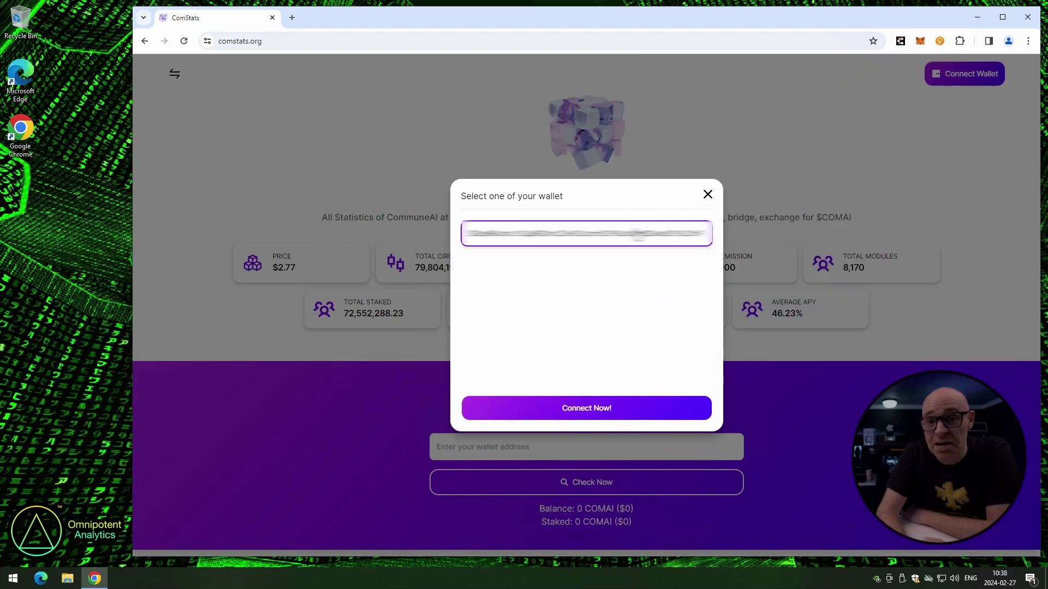
Select the imported wallet and connect it to ComStats, showing its 18.34 COMAI balance
left_click(591, 409)
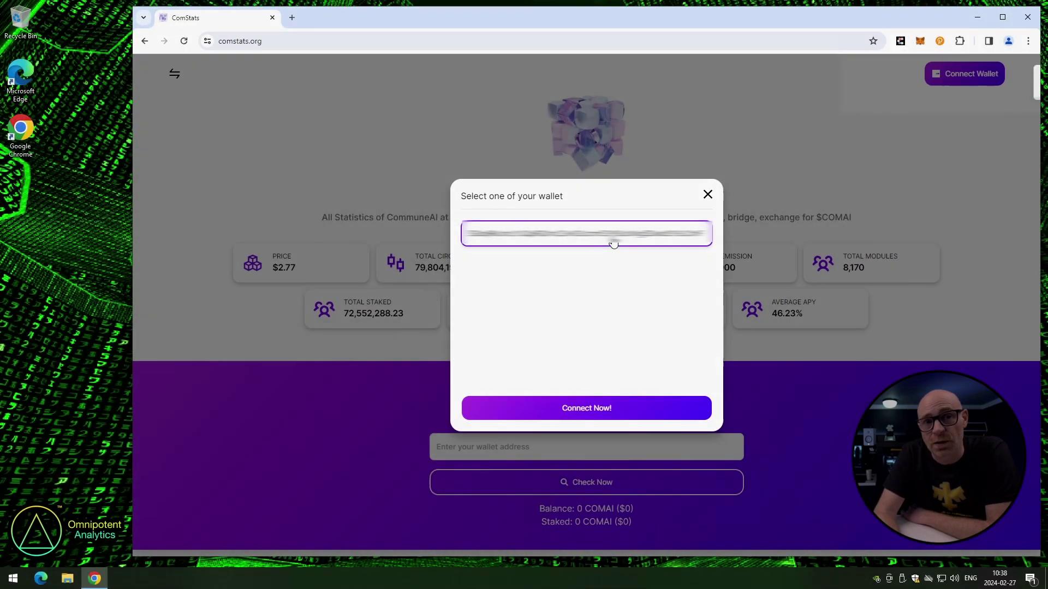
left_click(613, 244)
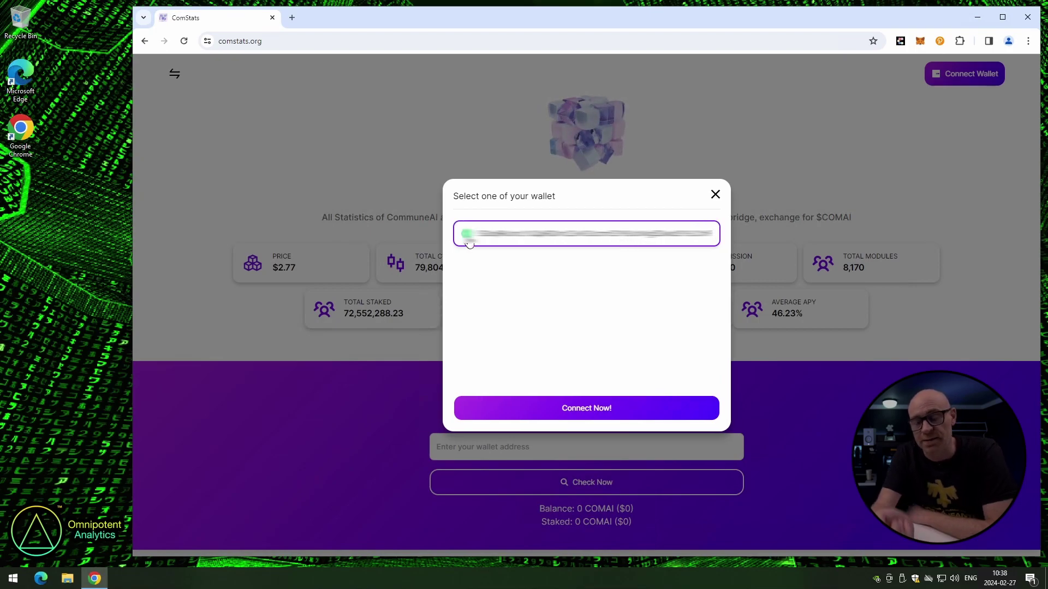
left_click(583, 412)
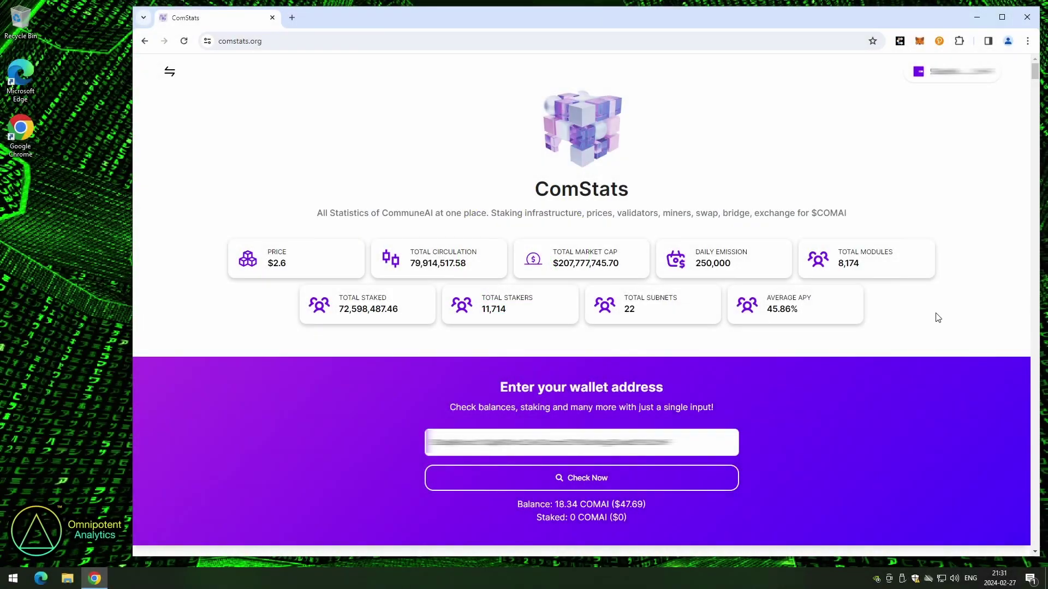
Scroll down to the Statistics section and bring up the Transfer Funds form
scroll(937, 192, "down", 2)
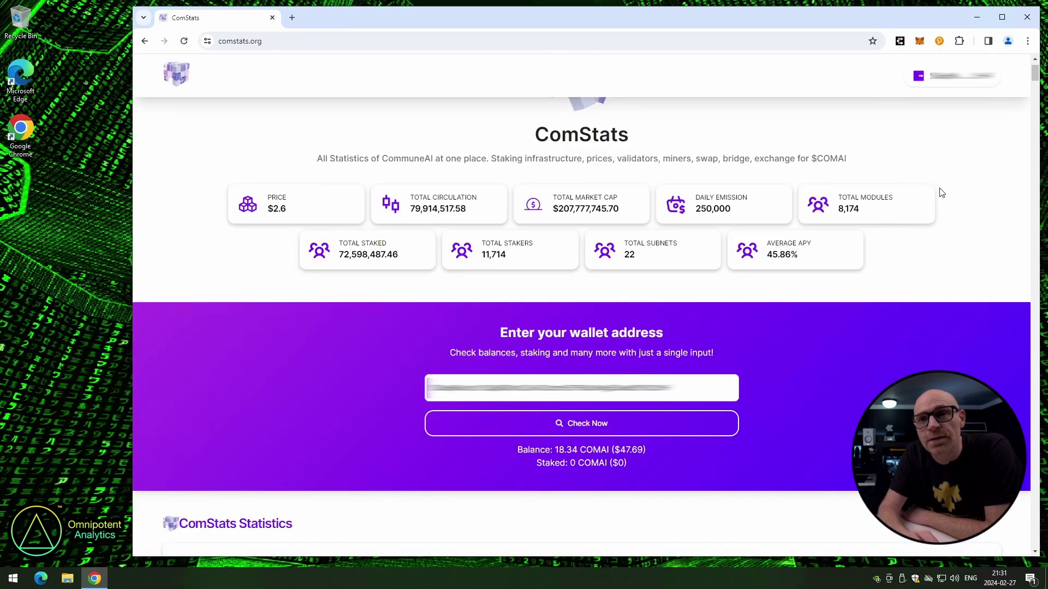
scroll(940, 193, "down", 4)
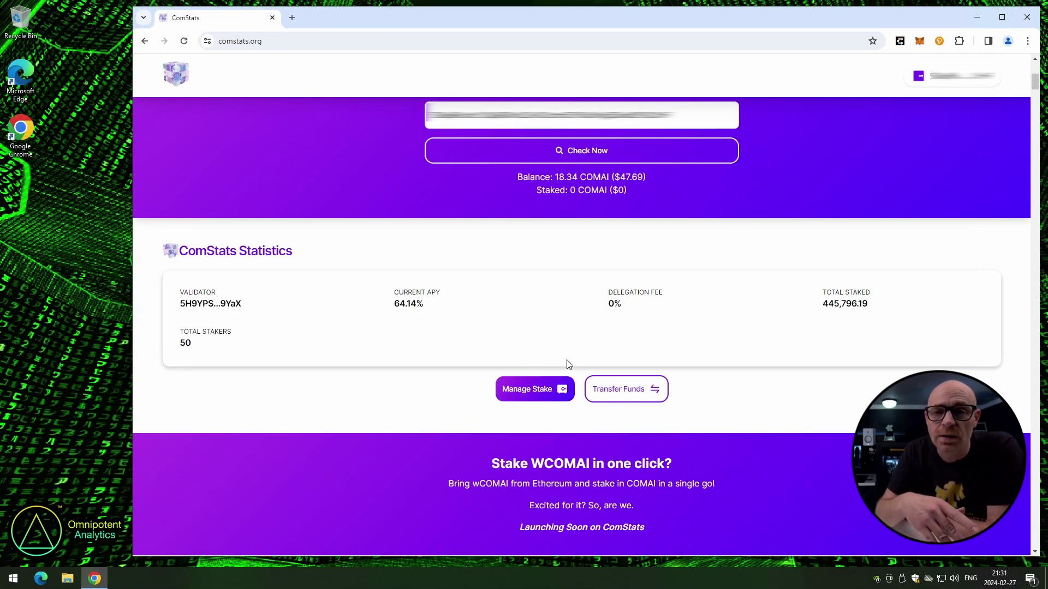
left_click(618, 389)
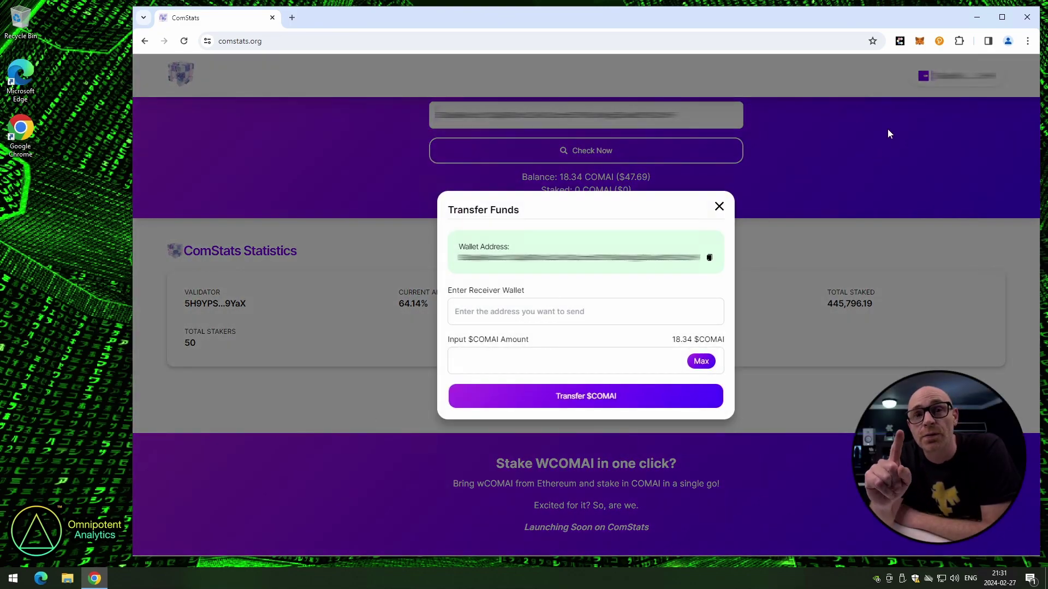
Fill the Transfer Funds form with the pasted receiver wallet address and 10 COMAI
left_click(940, 42)
left_click(588, 231)
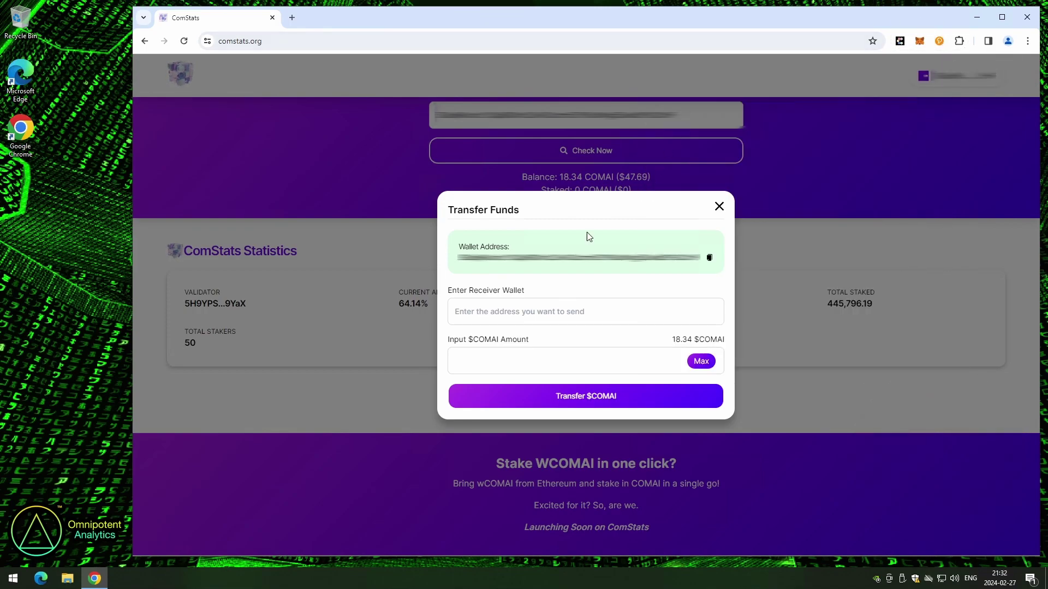
left_click(472, 312)
right_click(484, 308)
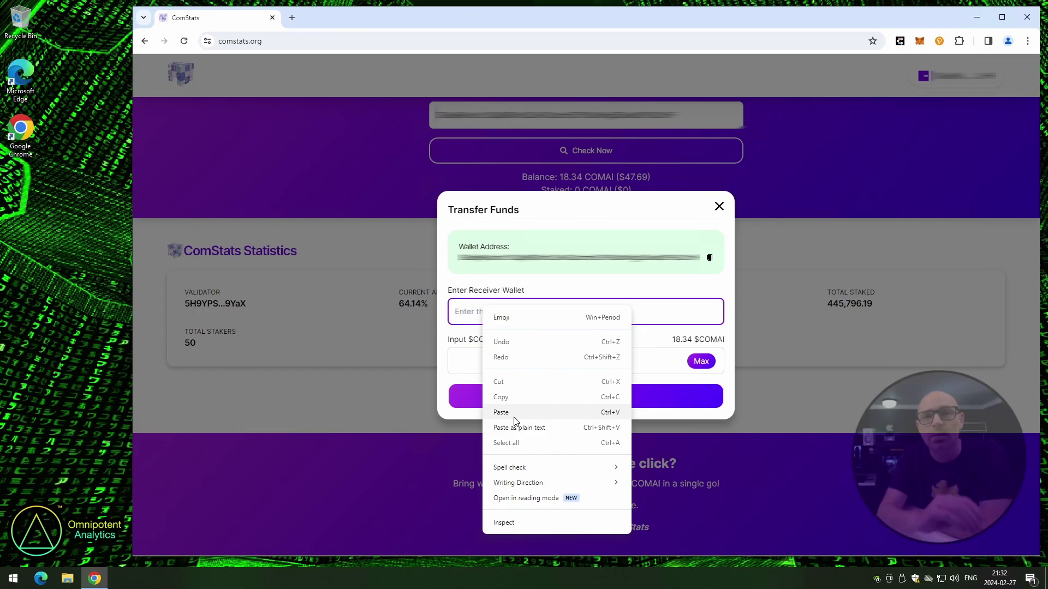
left_click(501, 413)
left_click(490, 355)
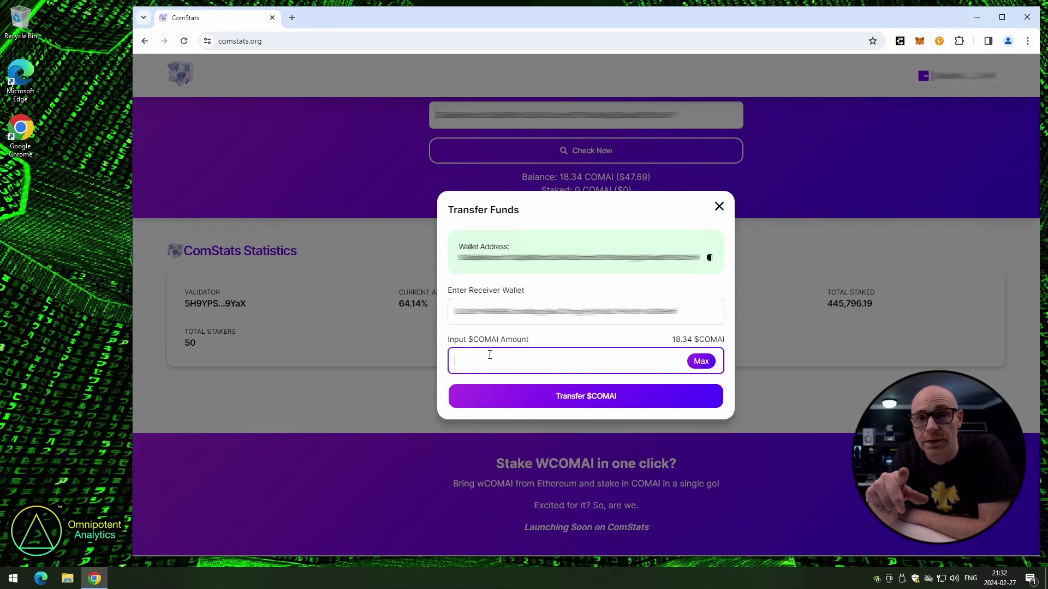
type("10")
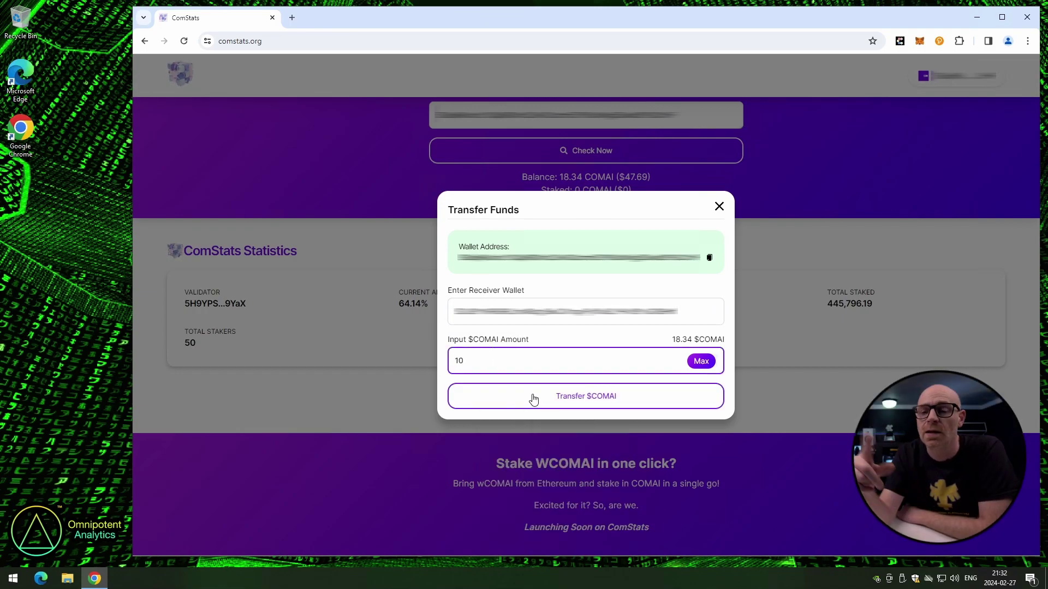
Submit the 10 COMAI transfer and sign it with the wallet password
left_click(605, 400)
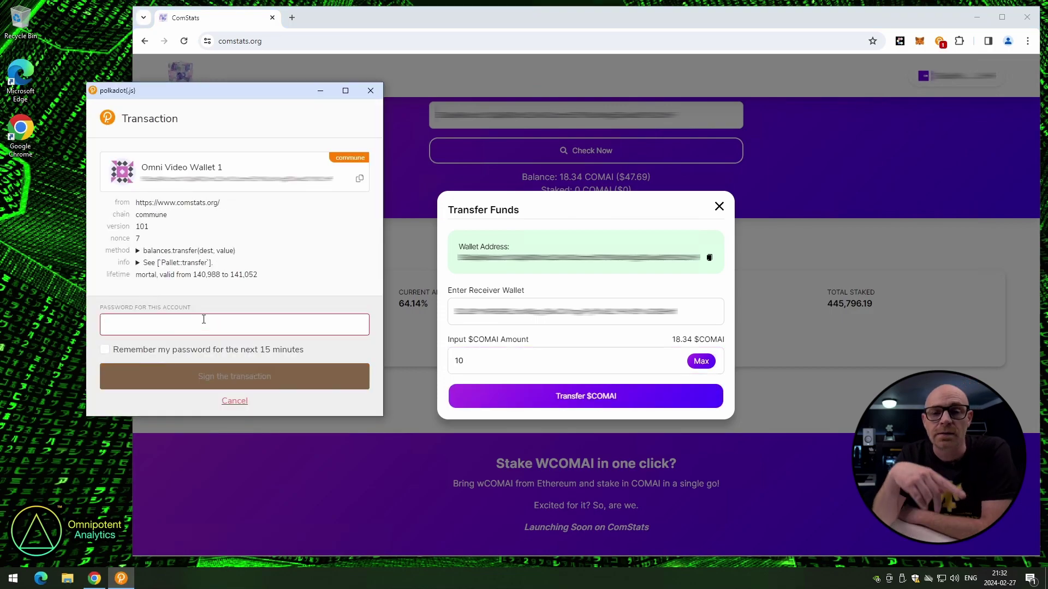
type("••••••••••")
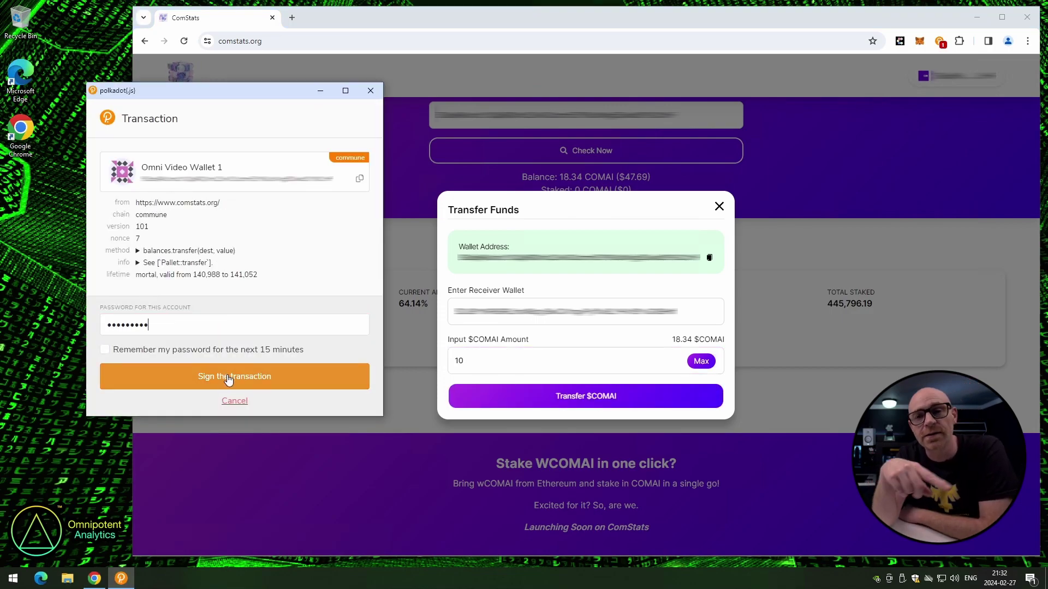
left_click(227, 375)
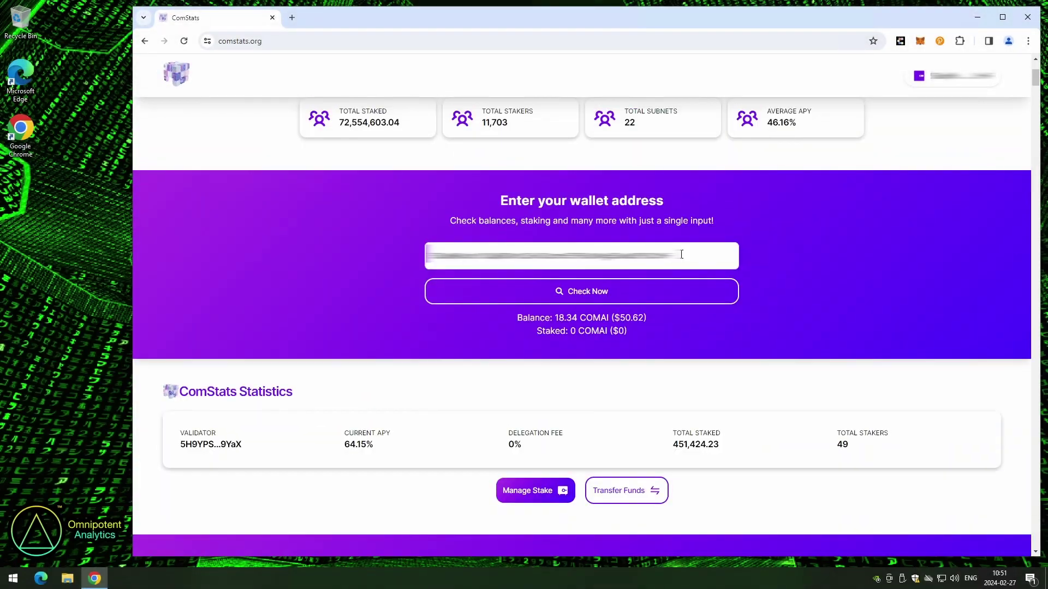
In Manage Stake for vali::comstats, choose Add Stake with a 2 COMAI amount
scroll(955, 249, "down", 1)
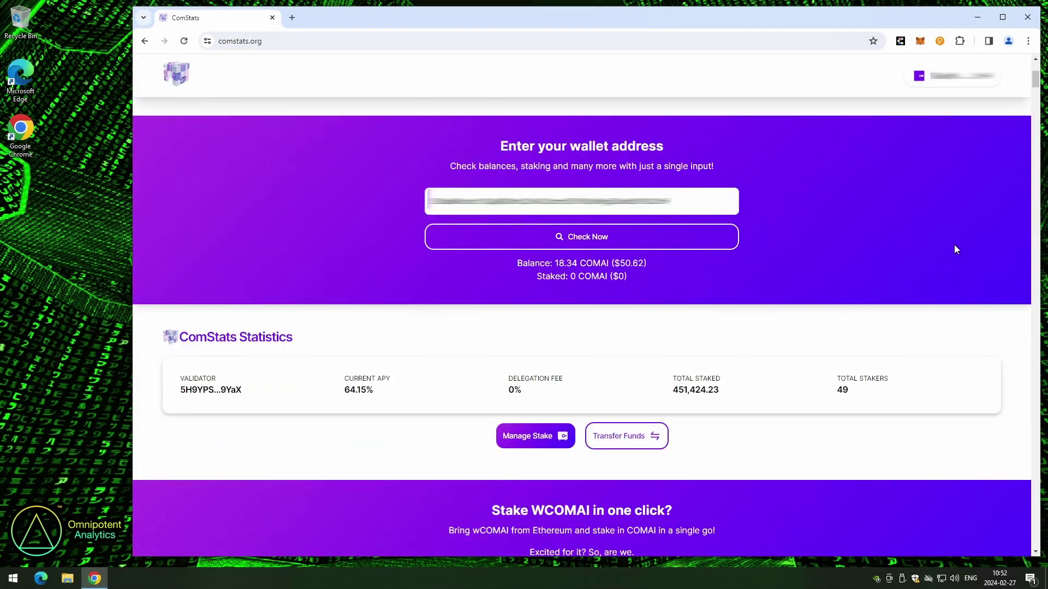
scroll(954, 249, "down", 2)
left_click(533, 330)
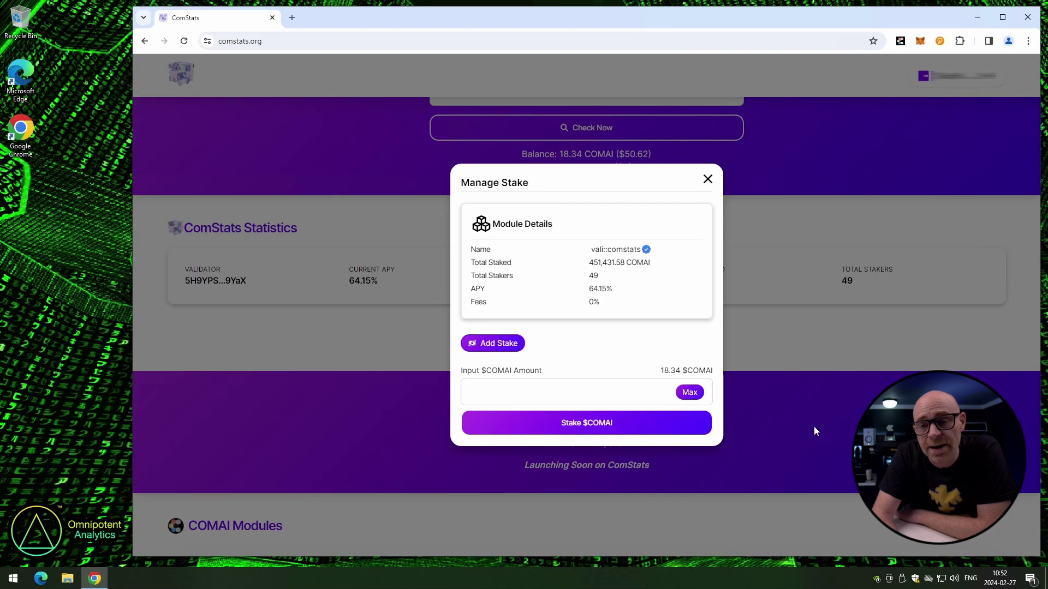
left_click(569, 394)
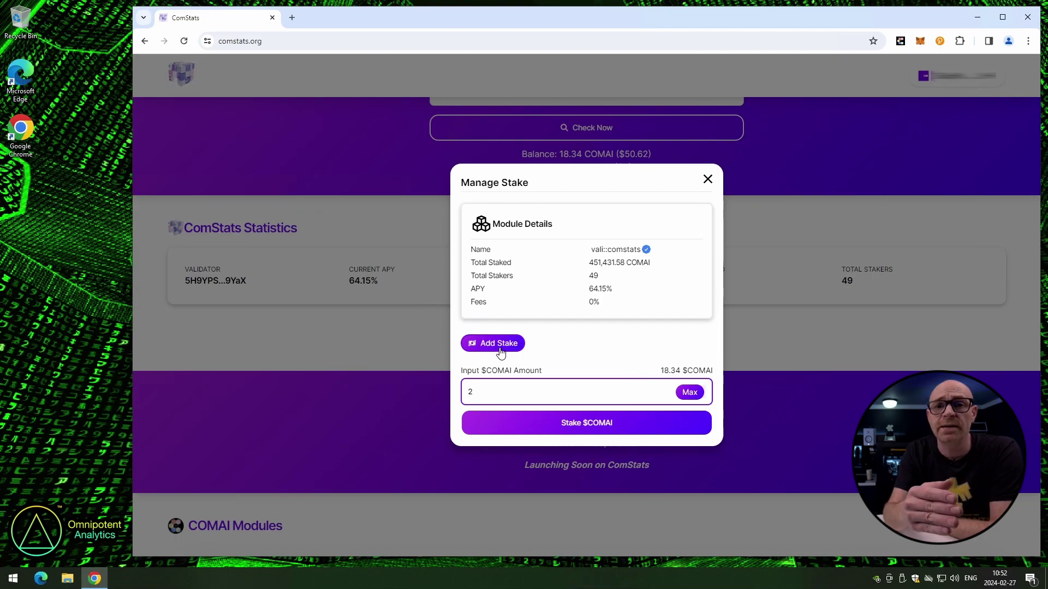
left_click(577, 424)
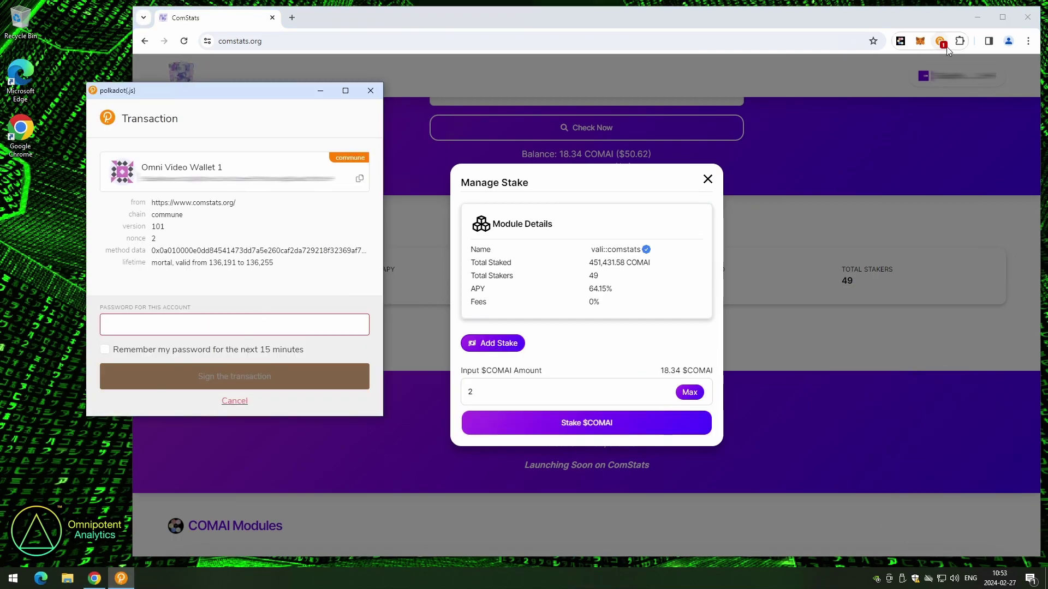
Sign the 2 COMAI staking transaction with the wallet password
left_click_drag(205, 93, 341, 105)
left_click(289, 343)
type("*********")
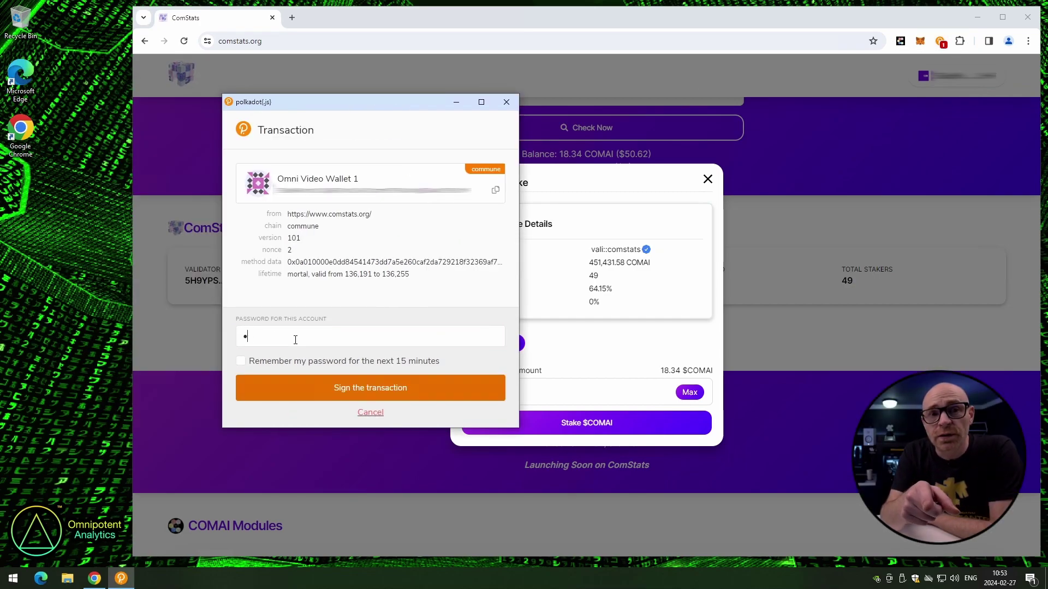
left_click(342, 389)
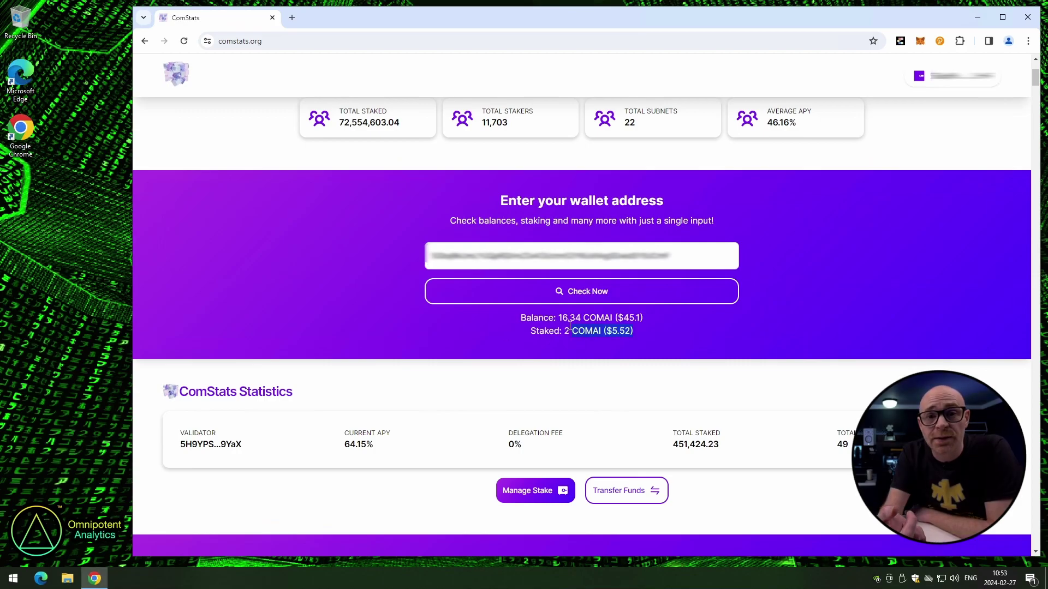
Check the new 16.34 COMAI balance and scroll further down the page
left_click_drag(557, 318, 587, 317)
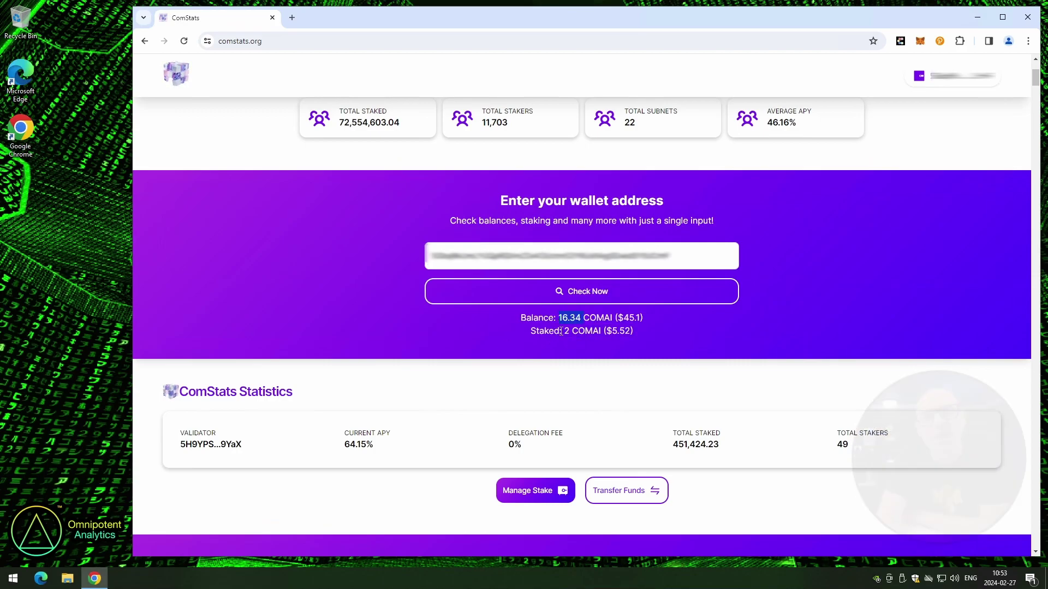
left_click(736, 329)
scroll(736, 329, "down", 1)
scroll(735, 330, "down", 1)
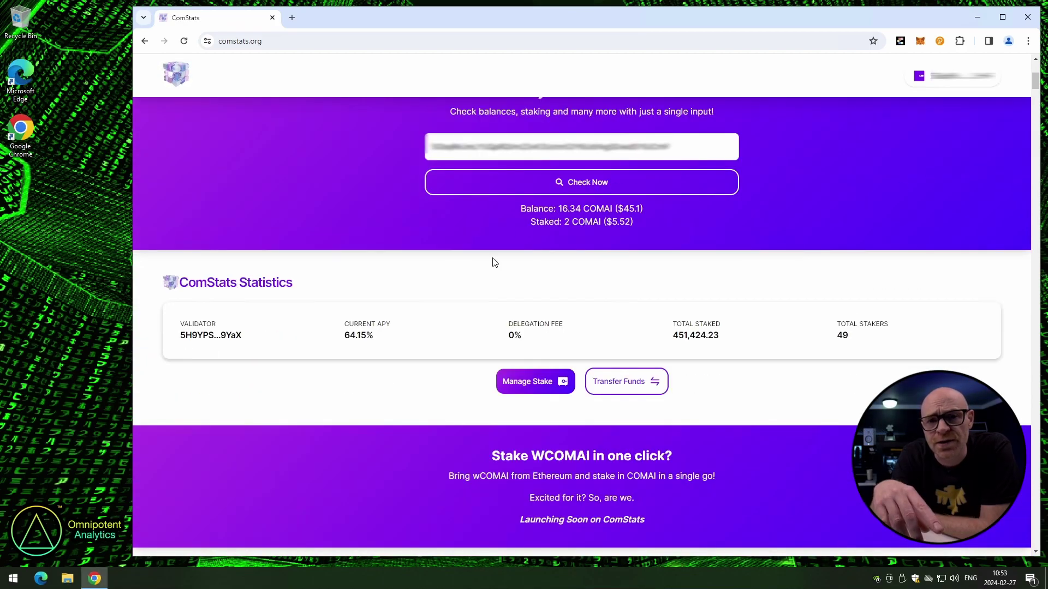
Reopen Manage Stake for vali::comstats, choose Unstake and enter 2 COMAI
left_click(536, 391)
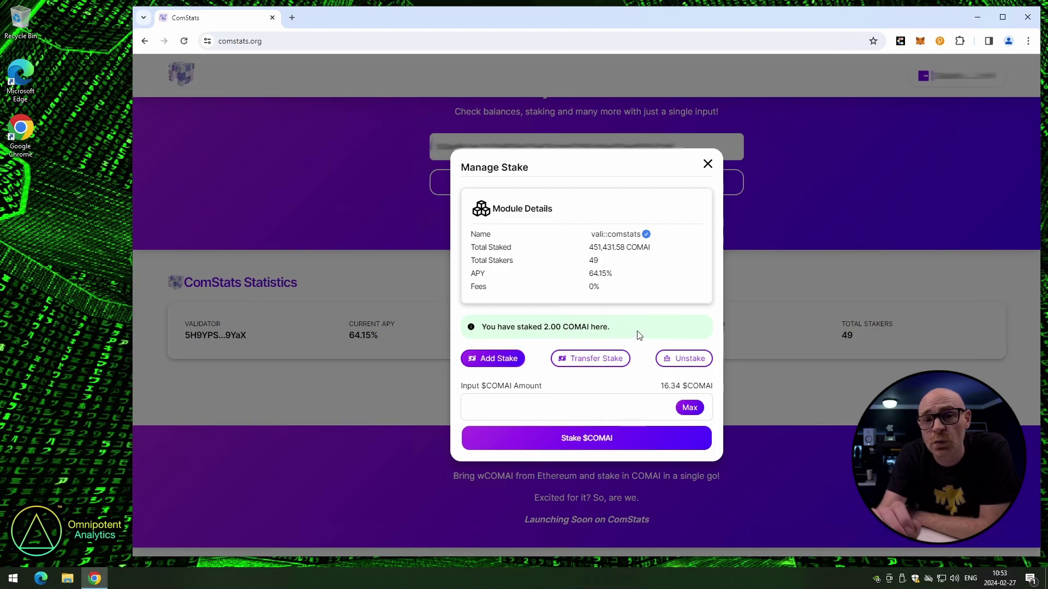
left_click(510, 402)
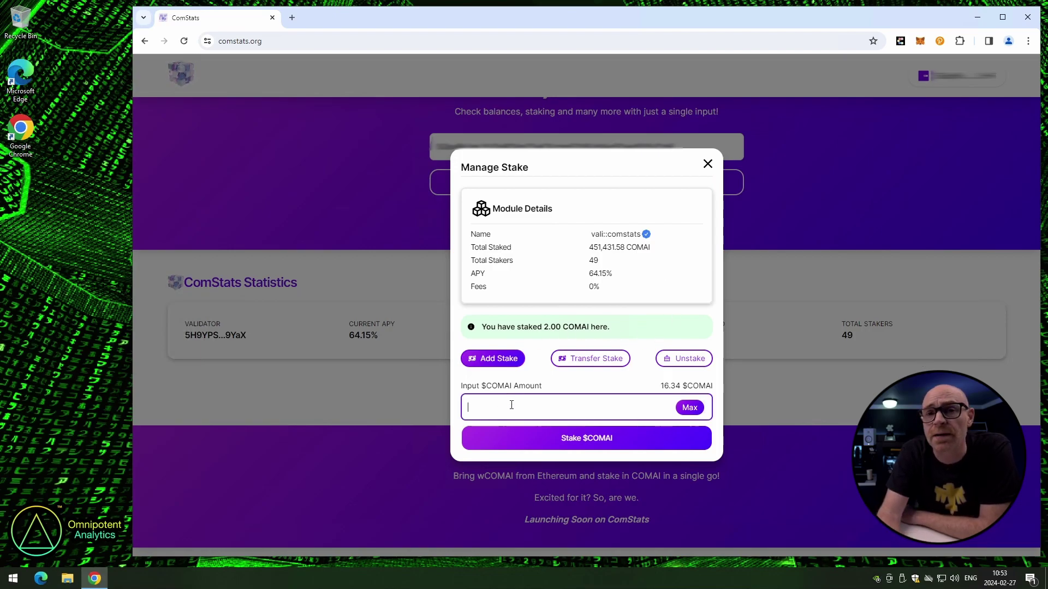
type("2")
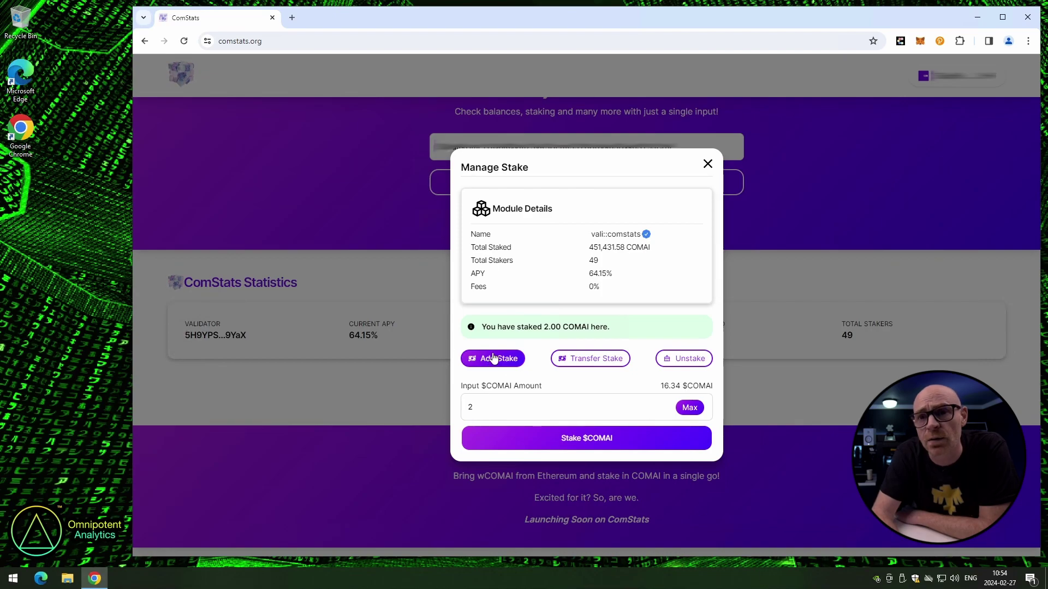
left_click(589, 359)
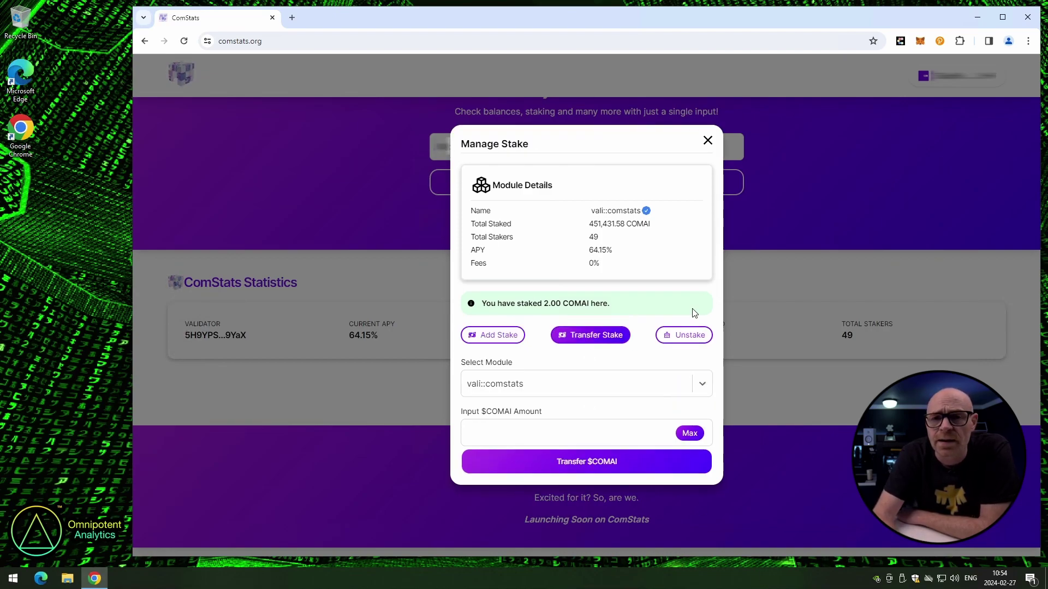
left_click(676, 339)
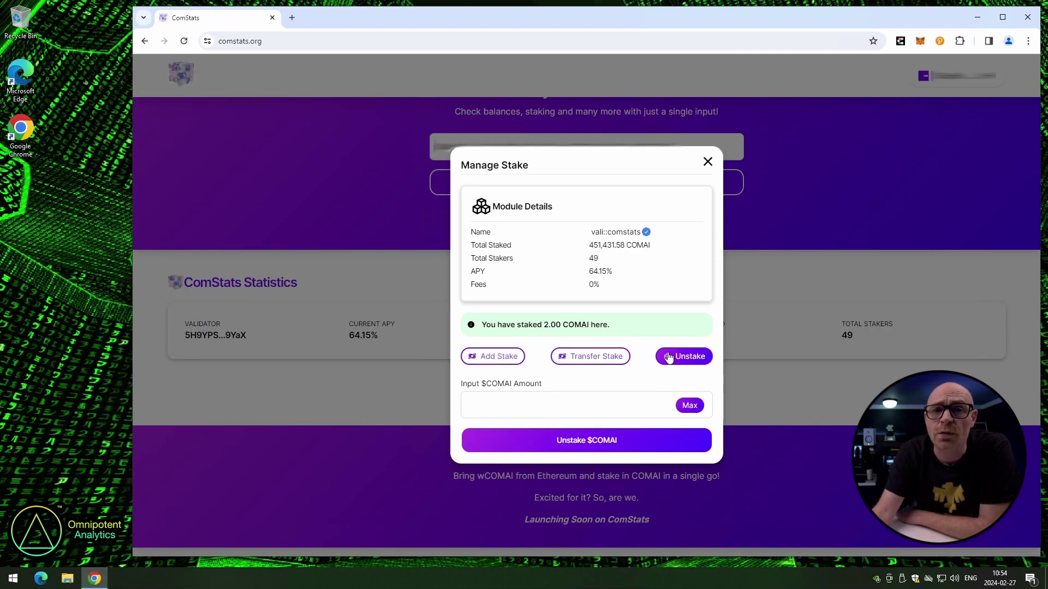
left_click(582, 402)
type("2")
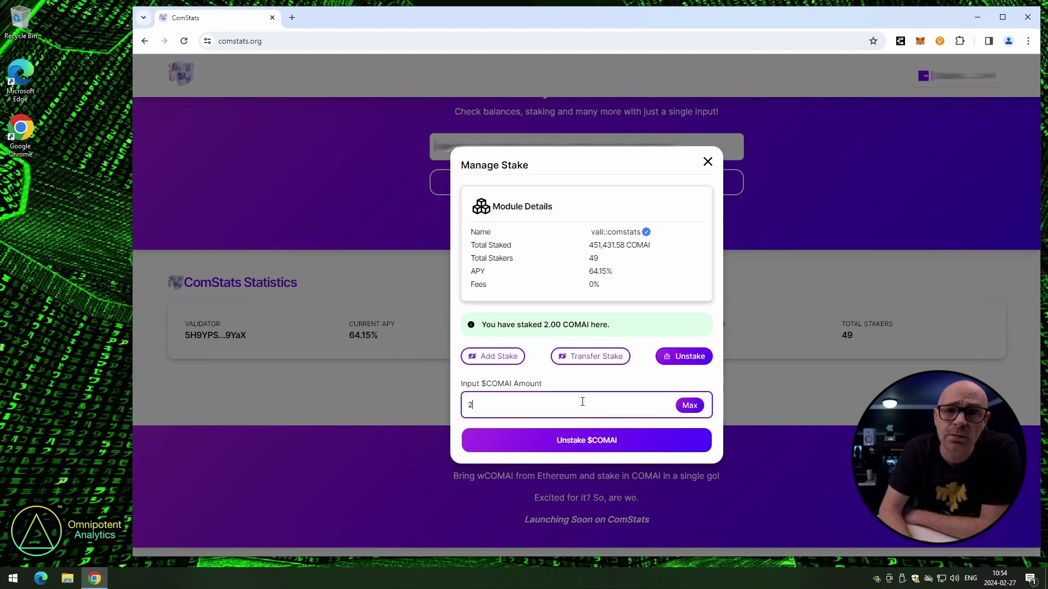
Submit the 2 COMAI unstake and sign it with the wallet password
left_click(586, 445)
type("•••••••••")
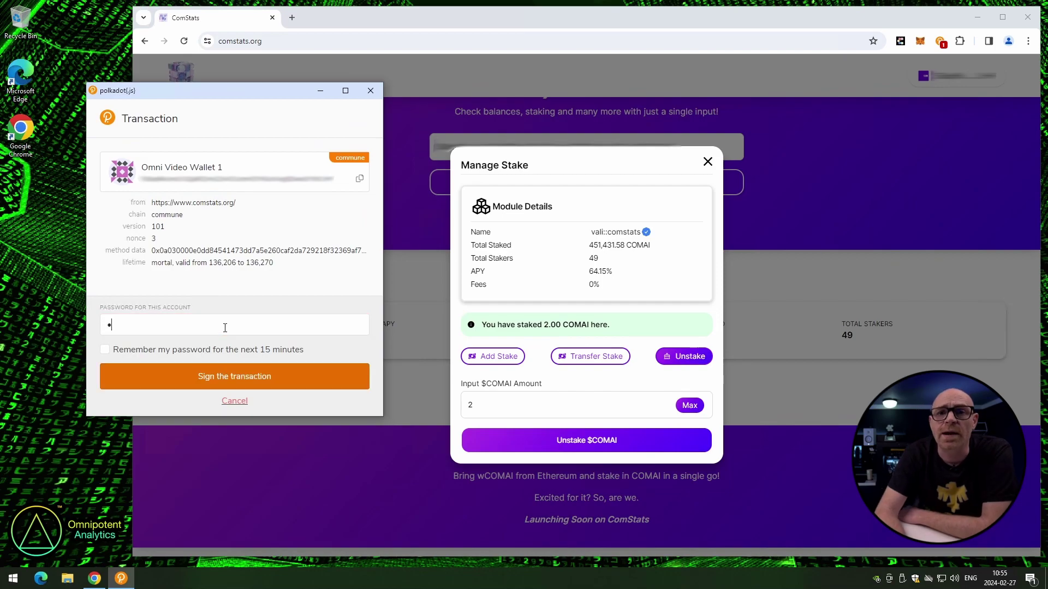
left_click(249, 378)
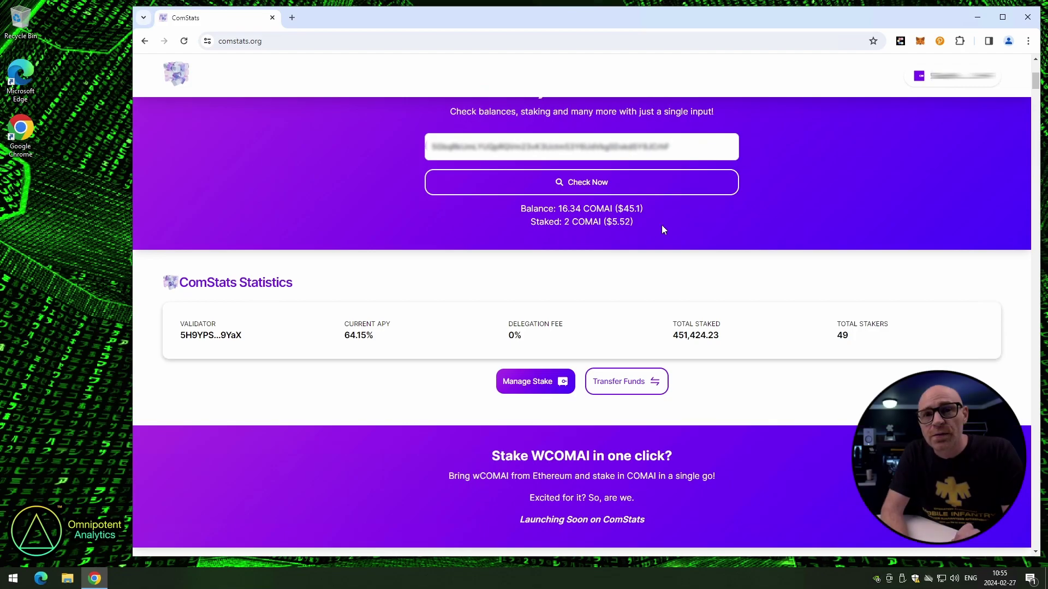
Confirm the 18.34 COMAI balance with 0 staked, then scroll to the COMAI Modules table
scroll(1035, 85, "up", 3)
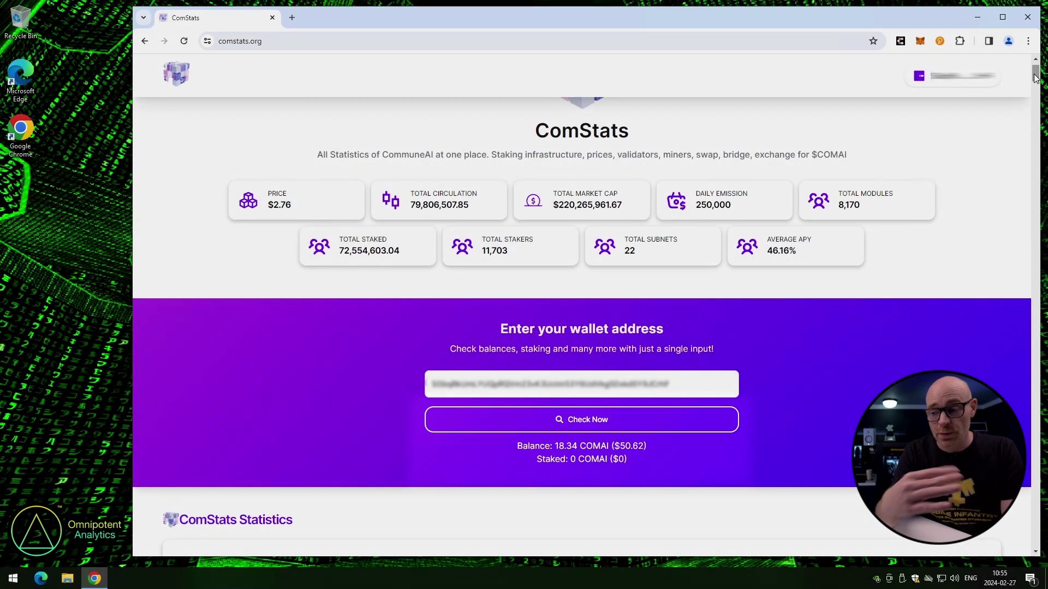
scroll(1035, 79, "down", 5)
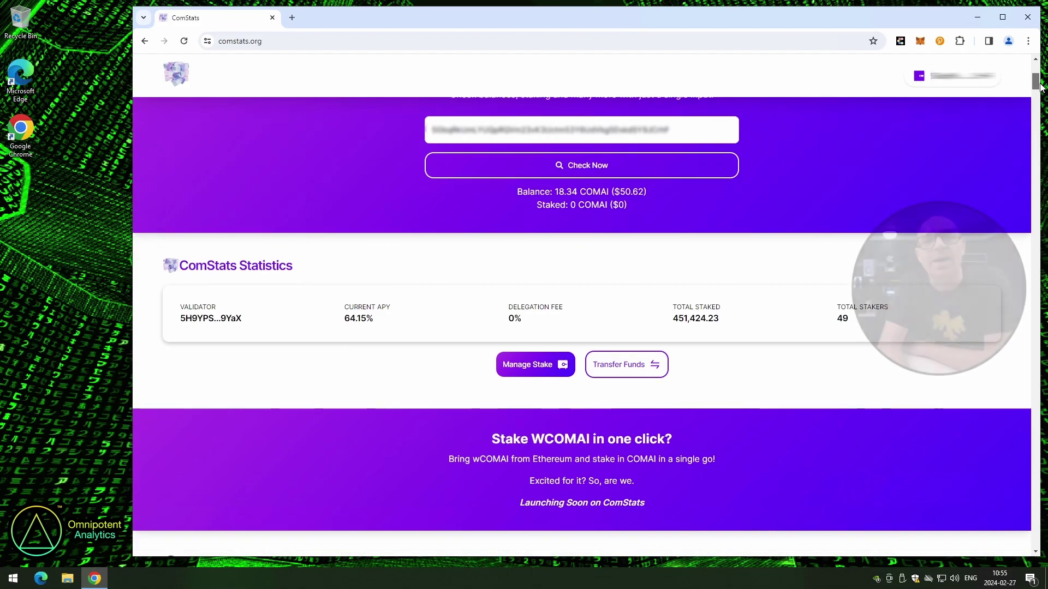
scroll(1043, 88, "down", 1)
scroll(582, 327, "down", 6)
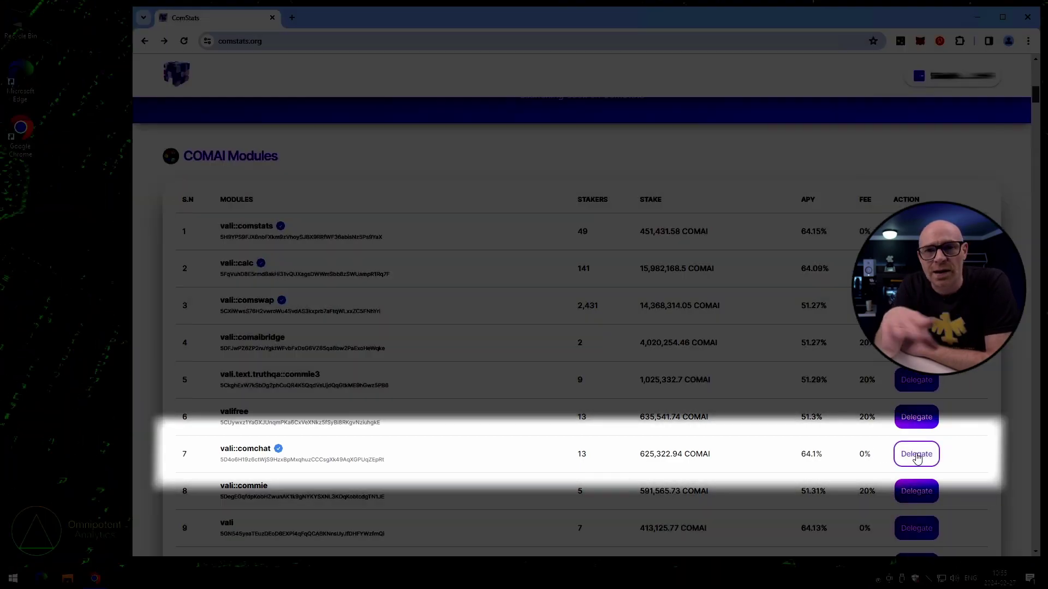
Stake 2 COMAI on vali::comchat and sign the transaction with the wallet password
left_click(916, 455)
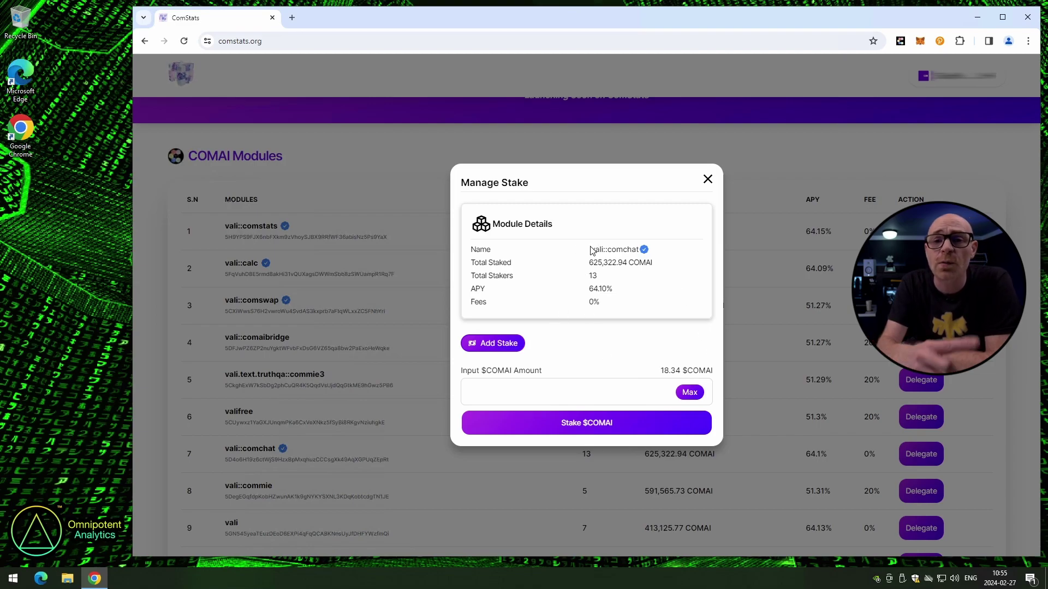
left_click_drag(590, 249, 616, 249)
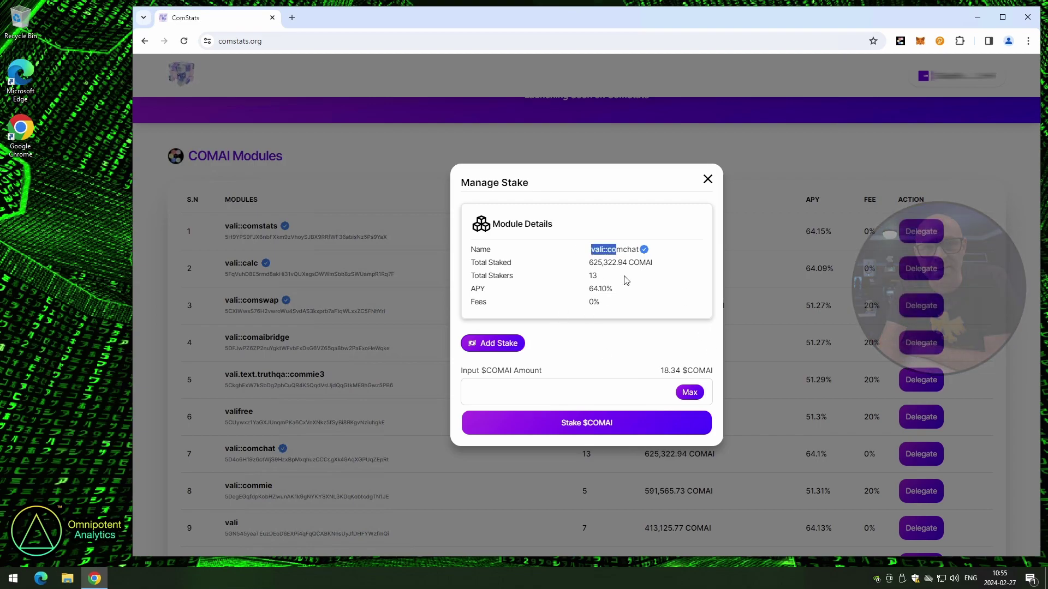
left_click(569, 389)
type("2")
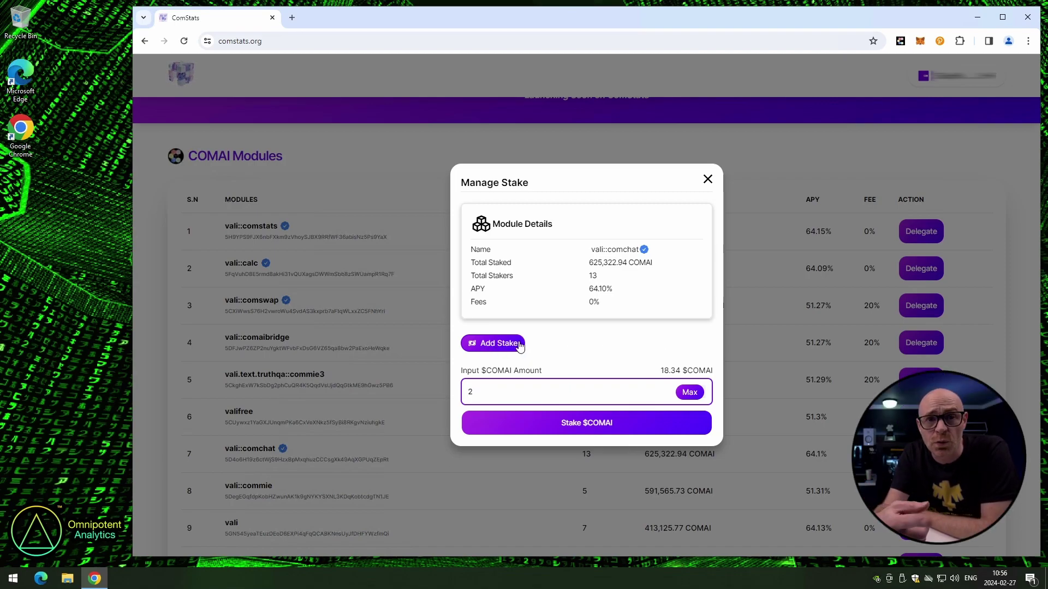
left_click(608, 430)
type("*********")
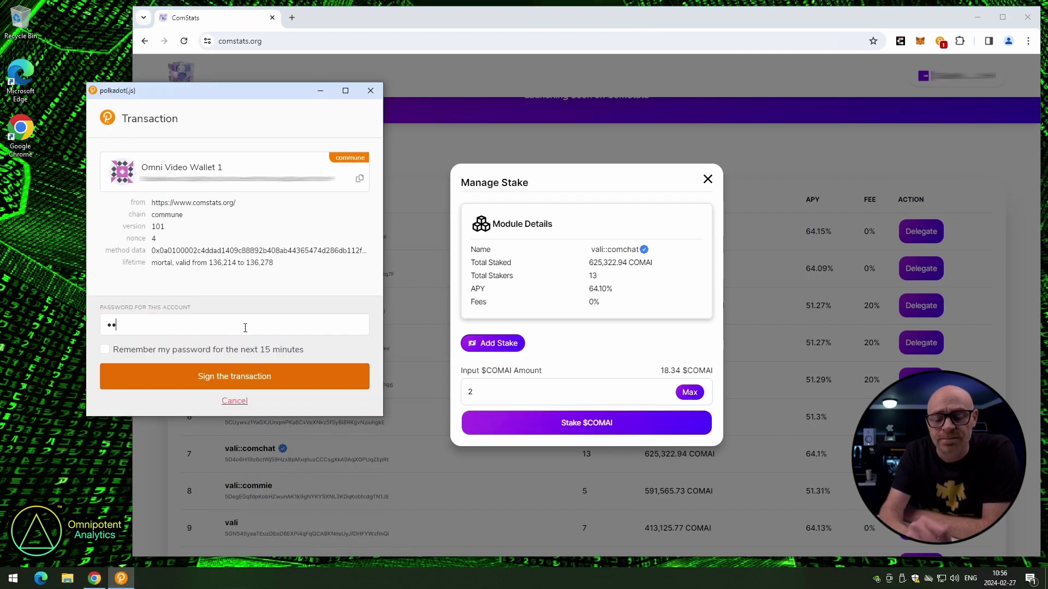
left_click(230, 379)
Reopen Manage Stake for vali::comchat from the COMAI Modules table, showing 2.00 COMAI staked
scroll(550, 352, "up", 3)
scroll(549, 352, "up", 5)
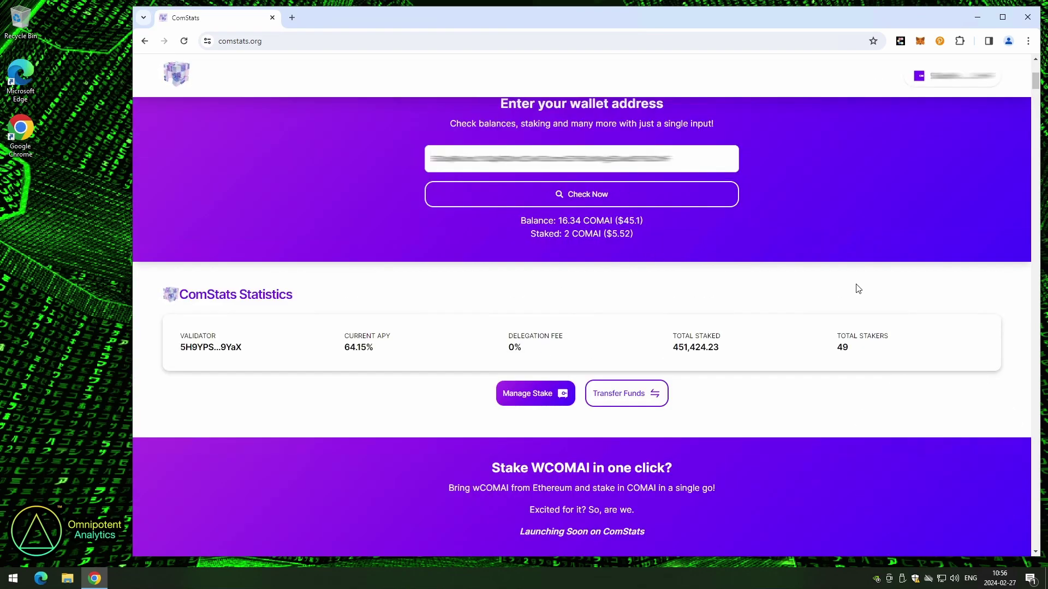
scroll(856, 196, "down", 3)
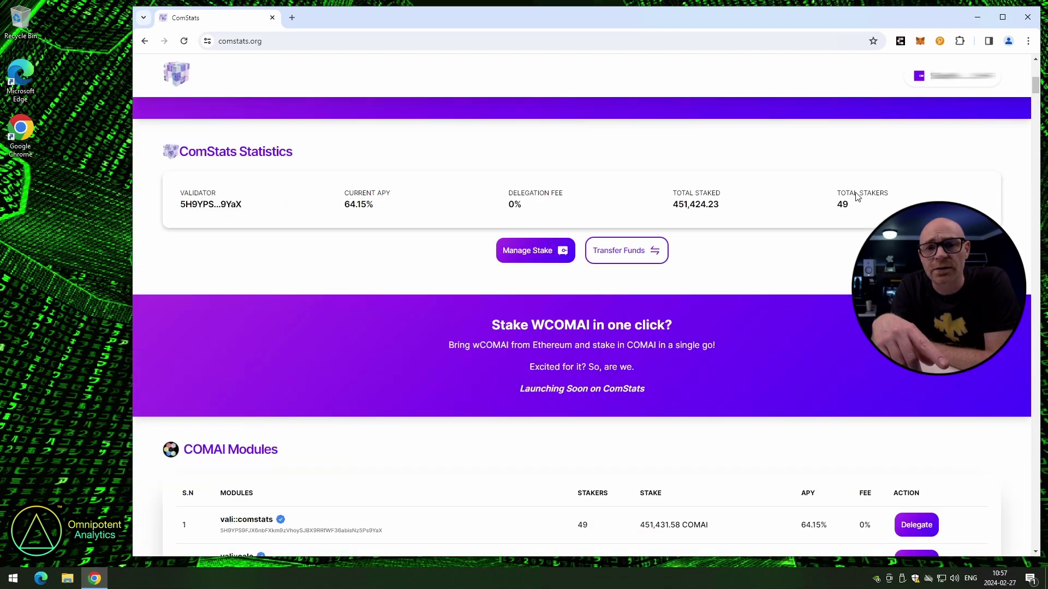
scroll(856, 196, "down", 5)
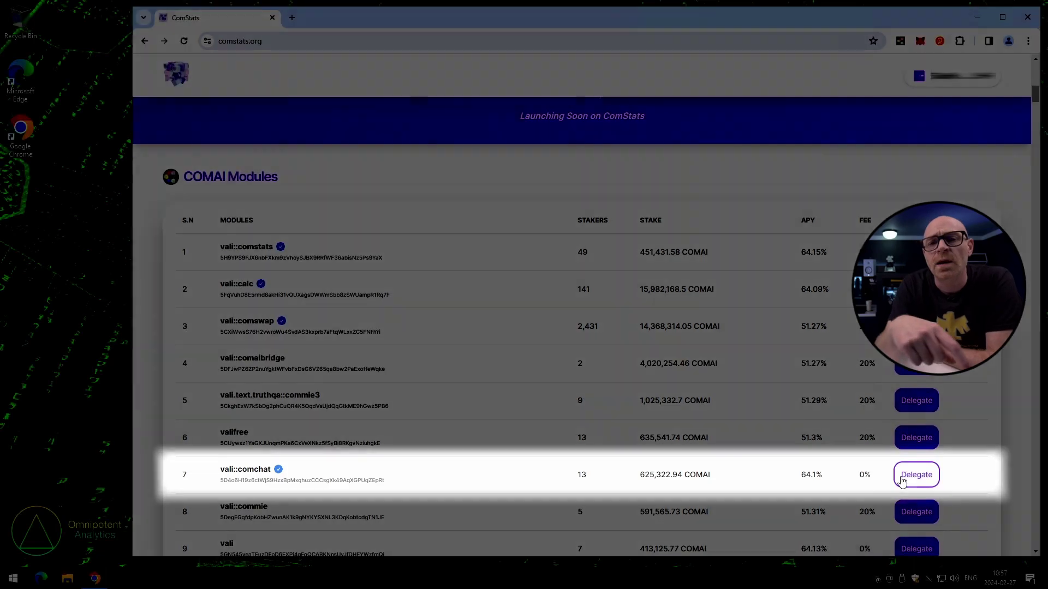
left_click(914, 478)
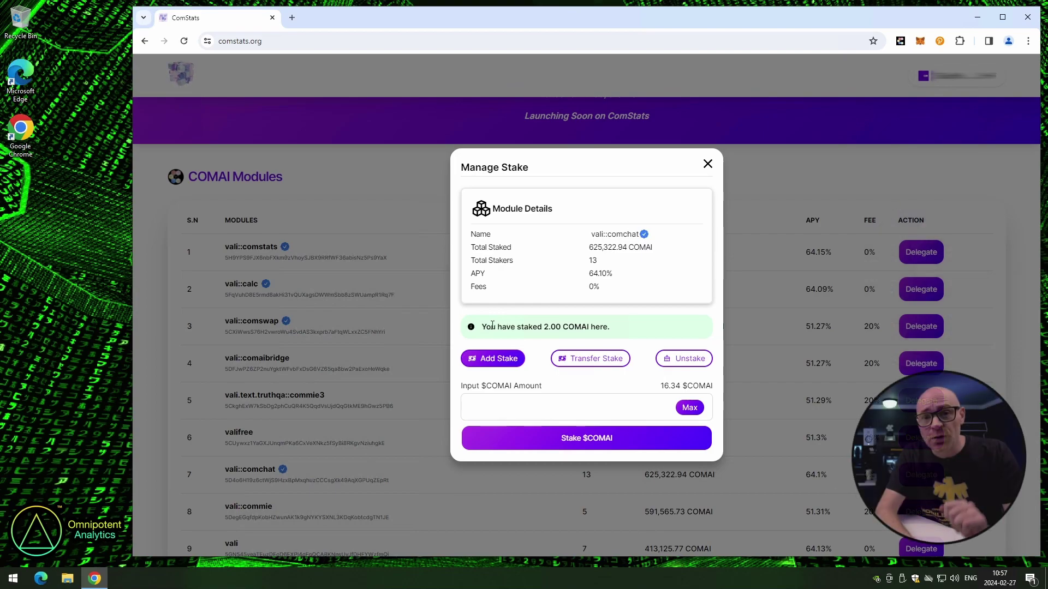
Switch to Transfer Stake and select vali::comstats as the destination module
left_click(597, 361)
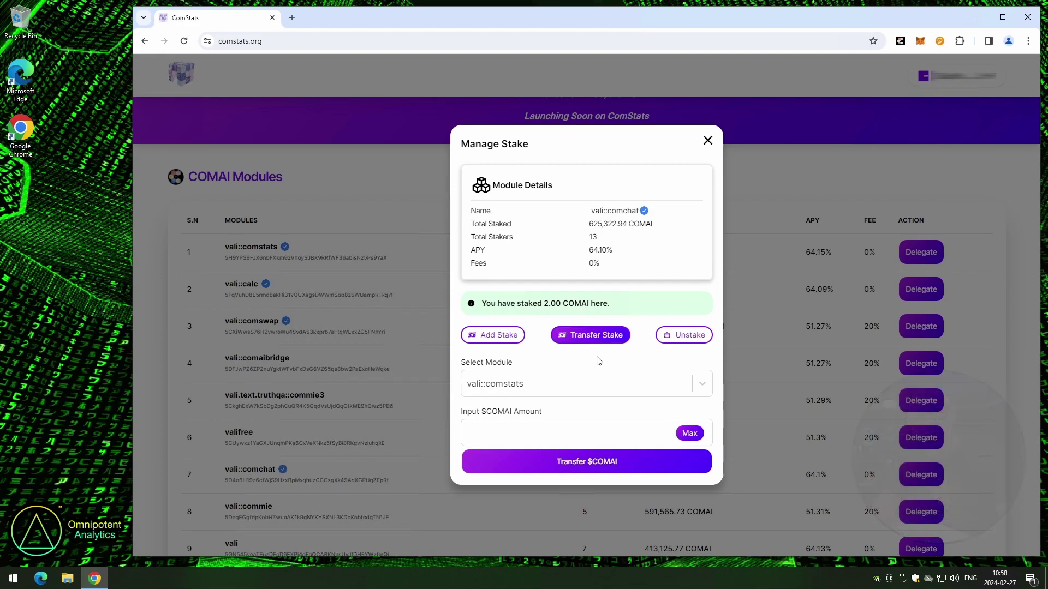
left_click(702, 382)
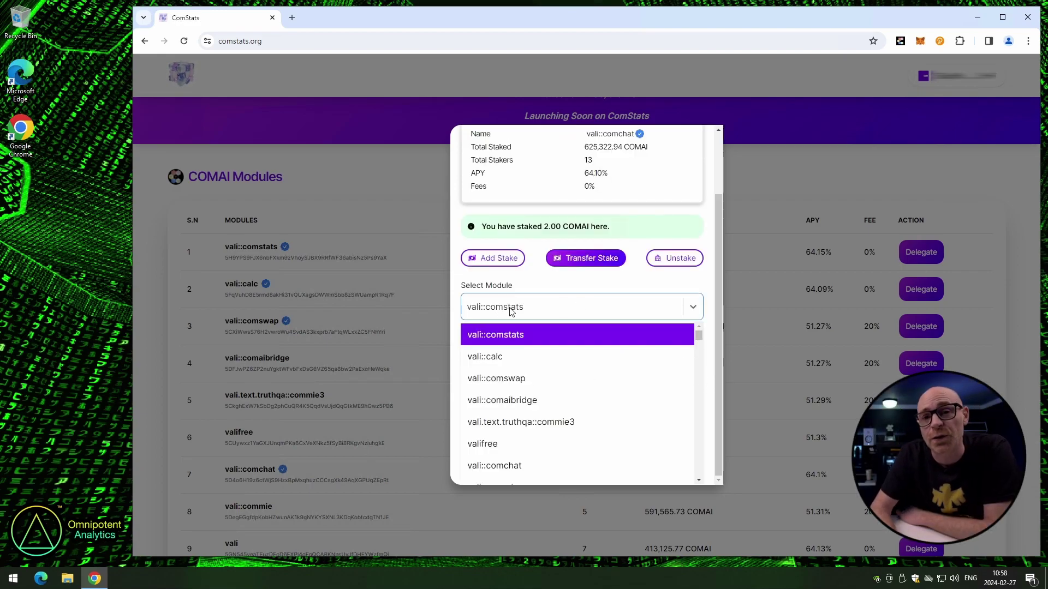
type("comst")
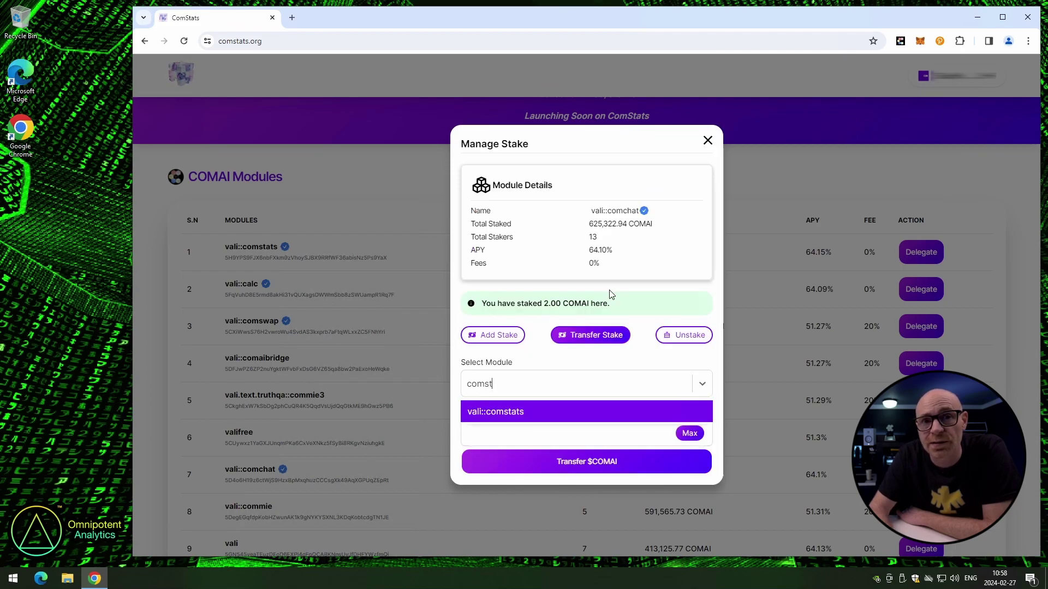
key("BackSpace")
key("BackSpace")
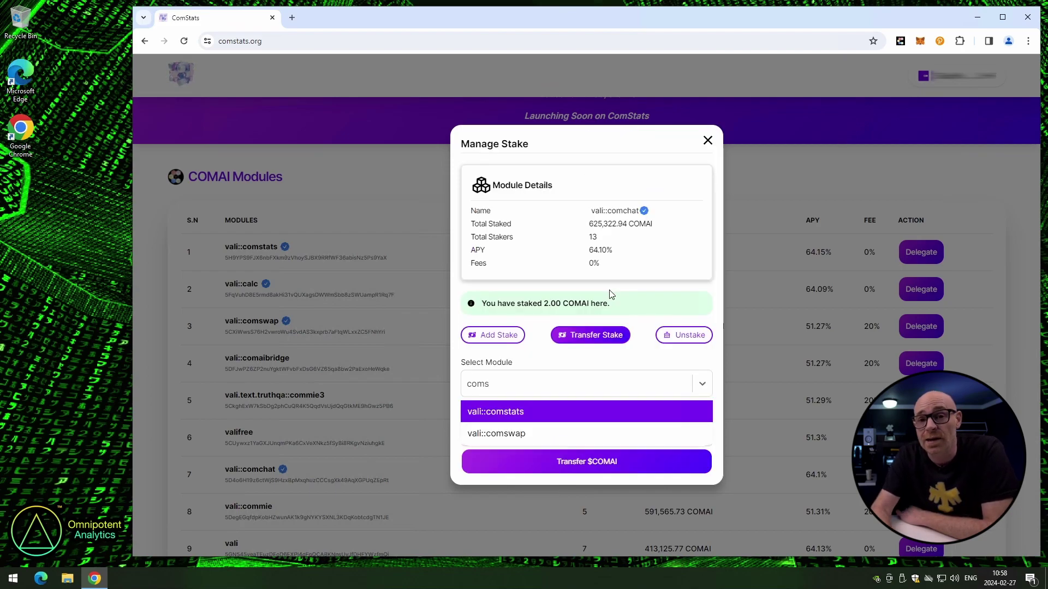
left_click(518, 413)
Transfer 2 COMAI to vali::comstats and sign the transaction with the wallet password
left_click(624, 437)
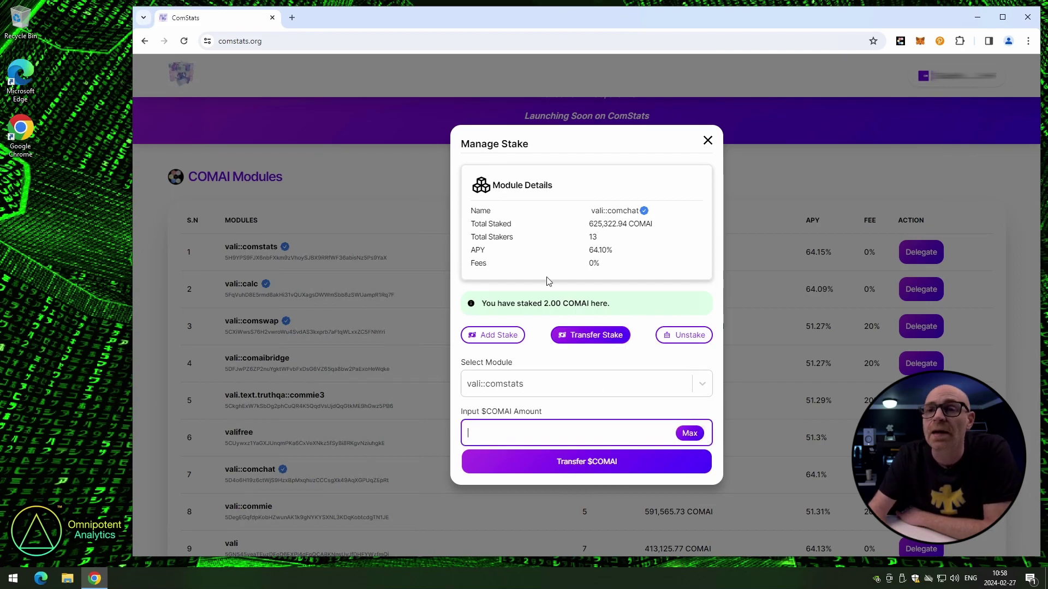
left_click(586, 469)
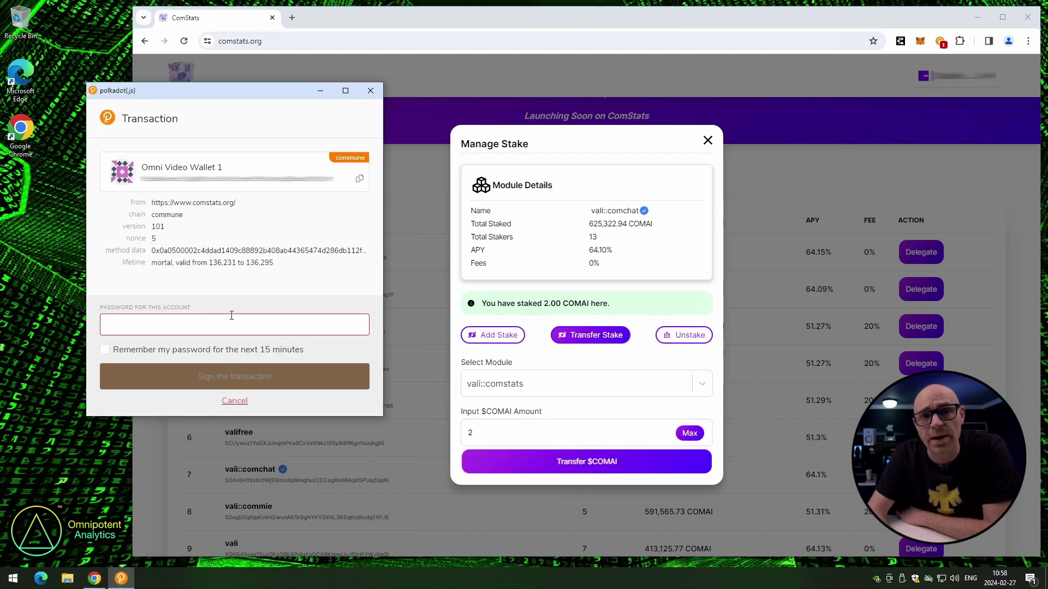
type("••••")
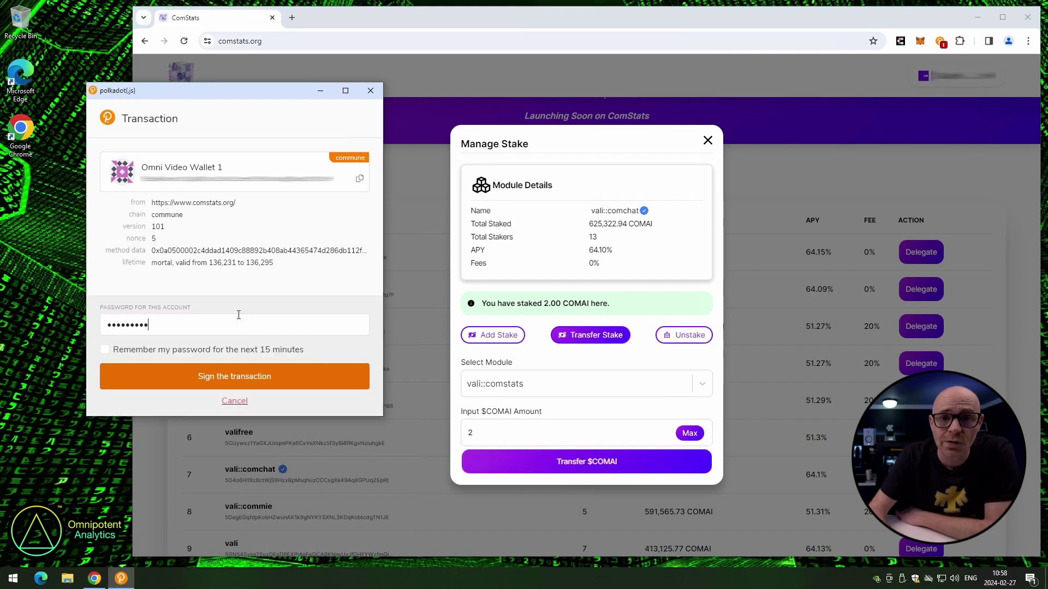
left_click(233, 377)
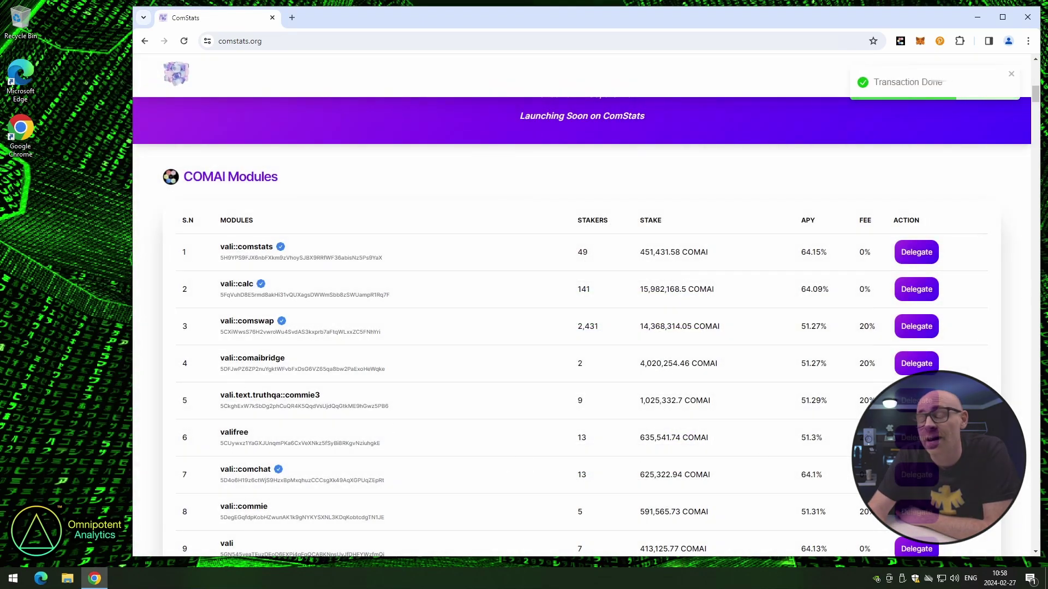
left_click_drag(1036, 95, 1030, 78)
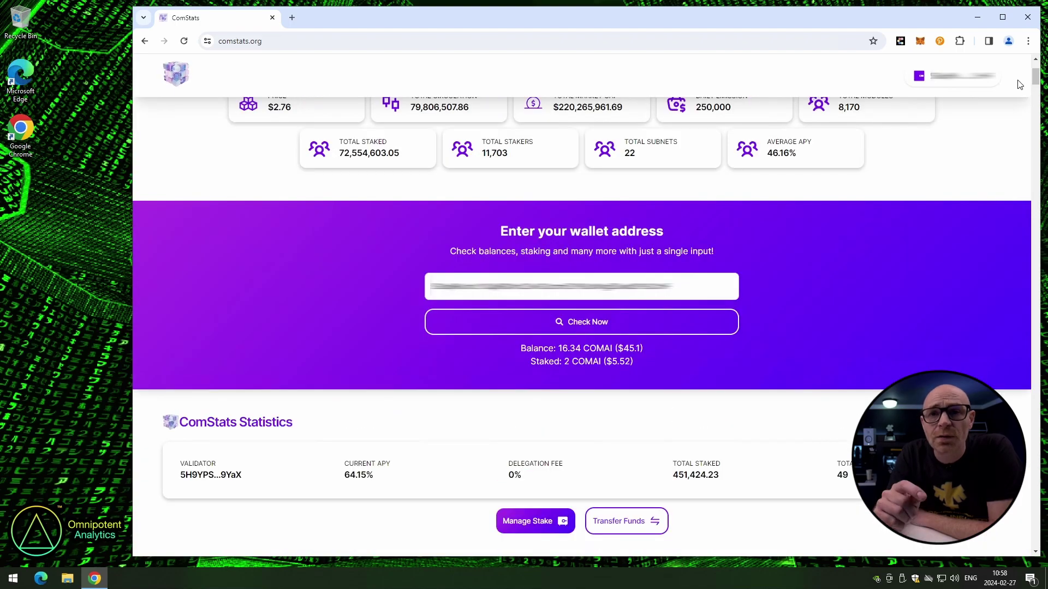